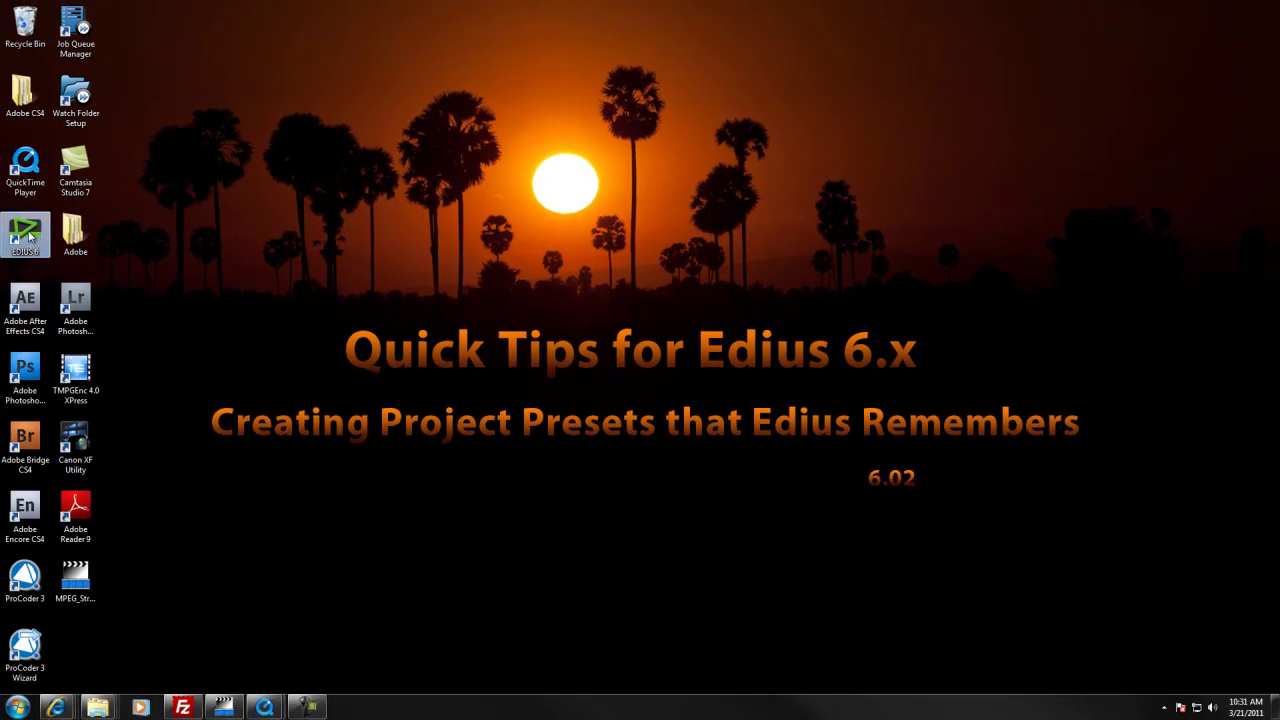
- Launch EDIUS 6 and start project Untitled5 with the HD 1440x1080 50i 16:9 8bit preset
double_click(30, 236)
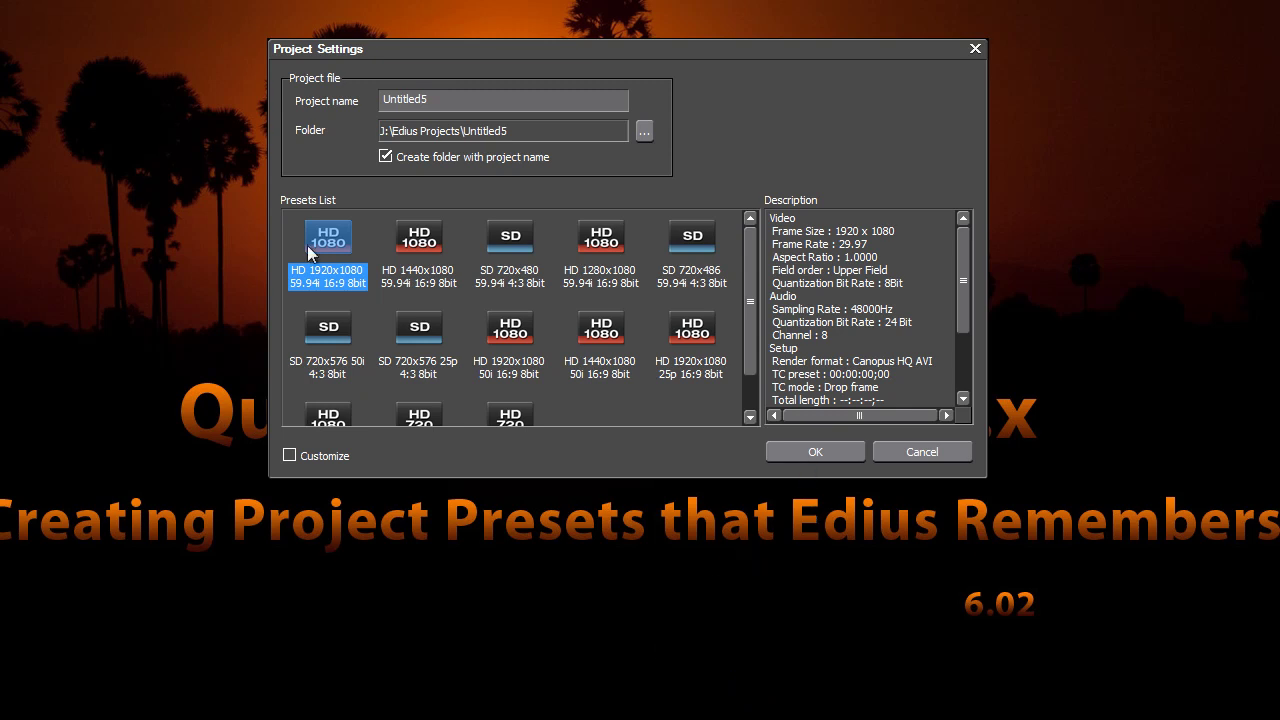
left_click(601, 335)
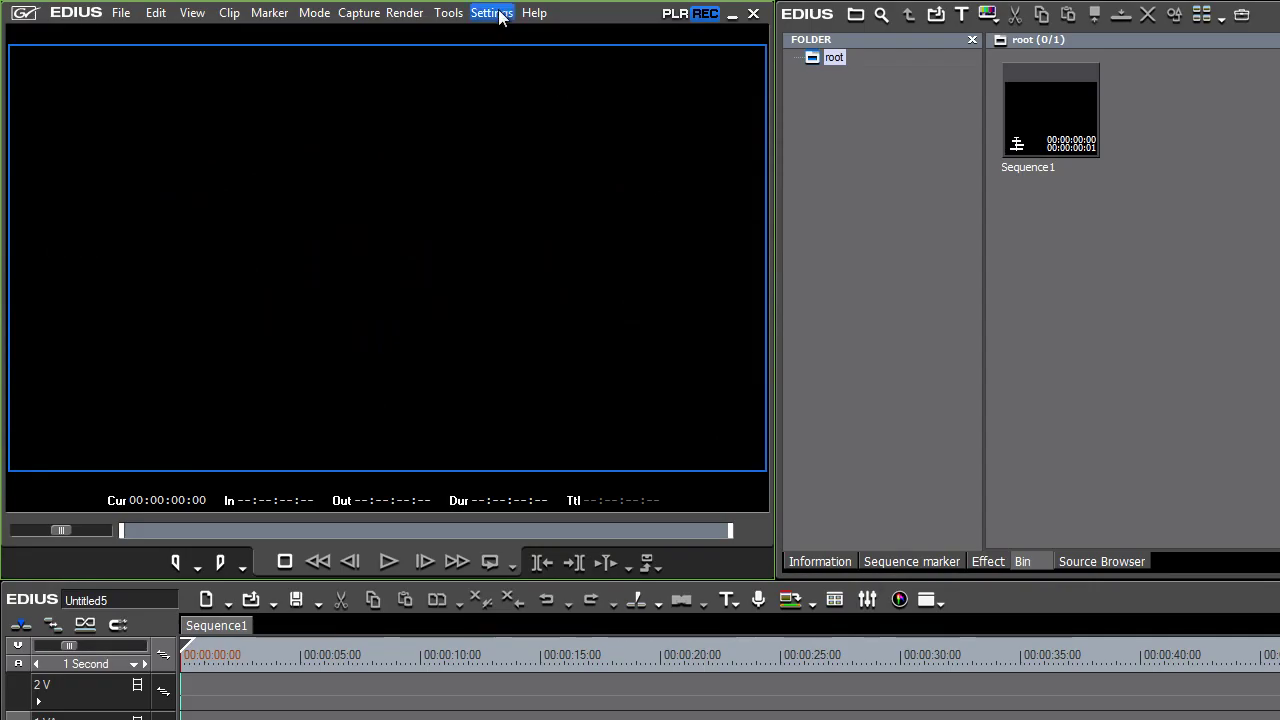
- Open System Settings at the Application > Project Preset page to view the preset list
left_click(492, 13)
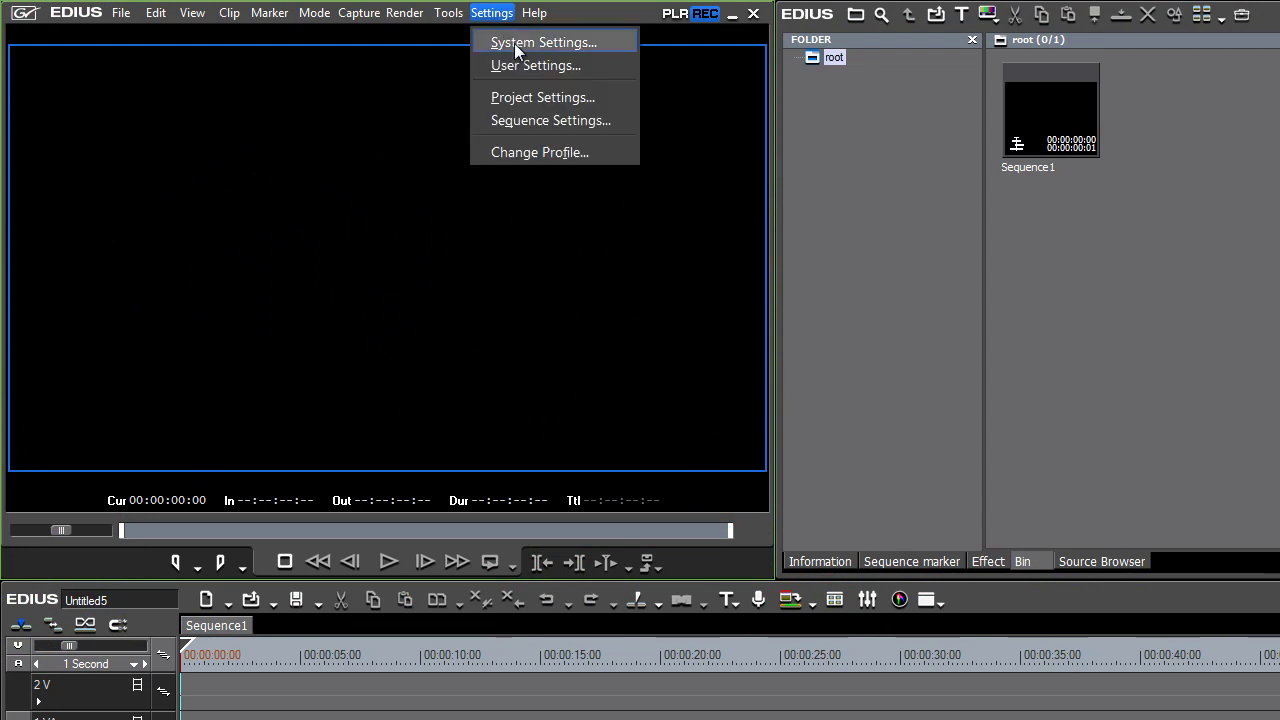
left_click(514, 43)
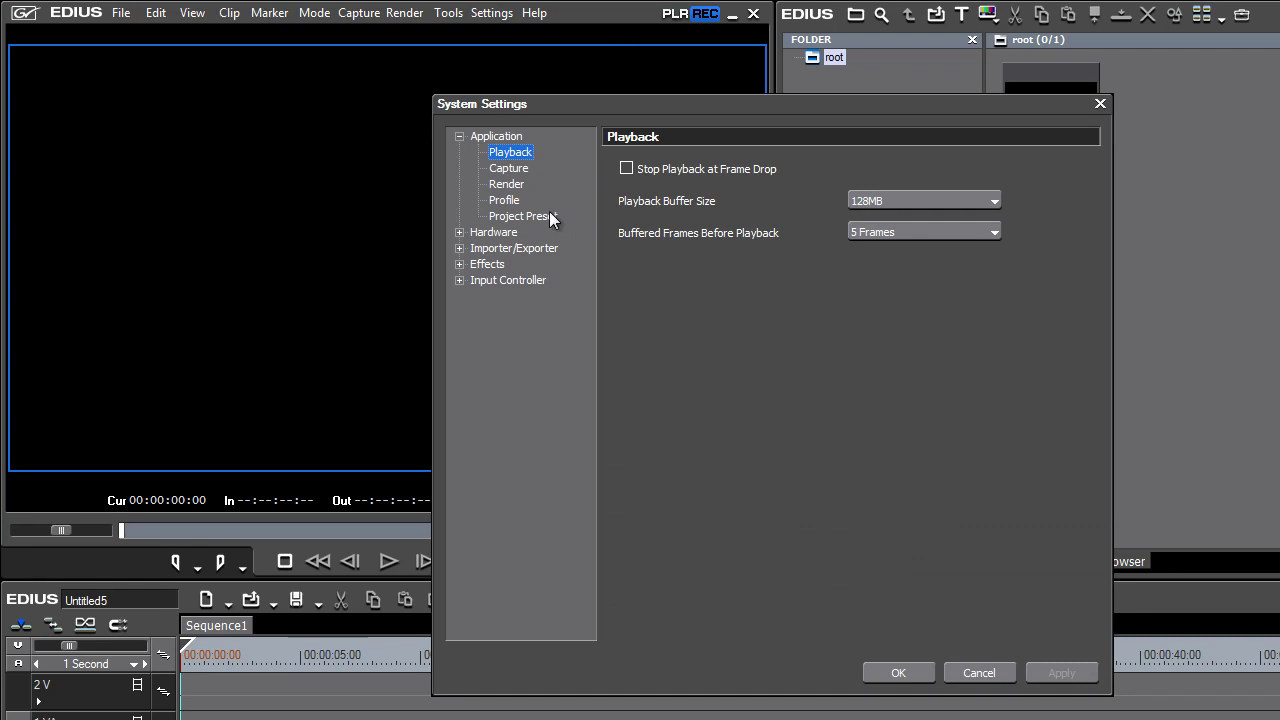
left_click(551, 219)
left_click_drag(880, 295, 866, 216)
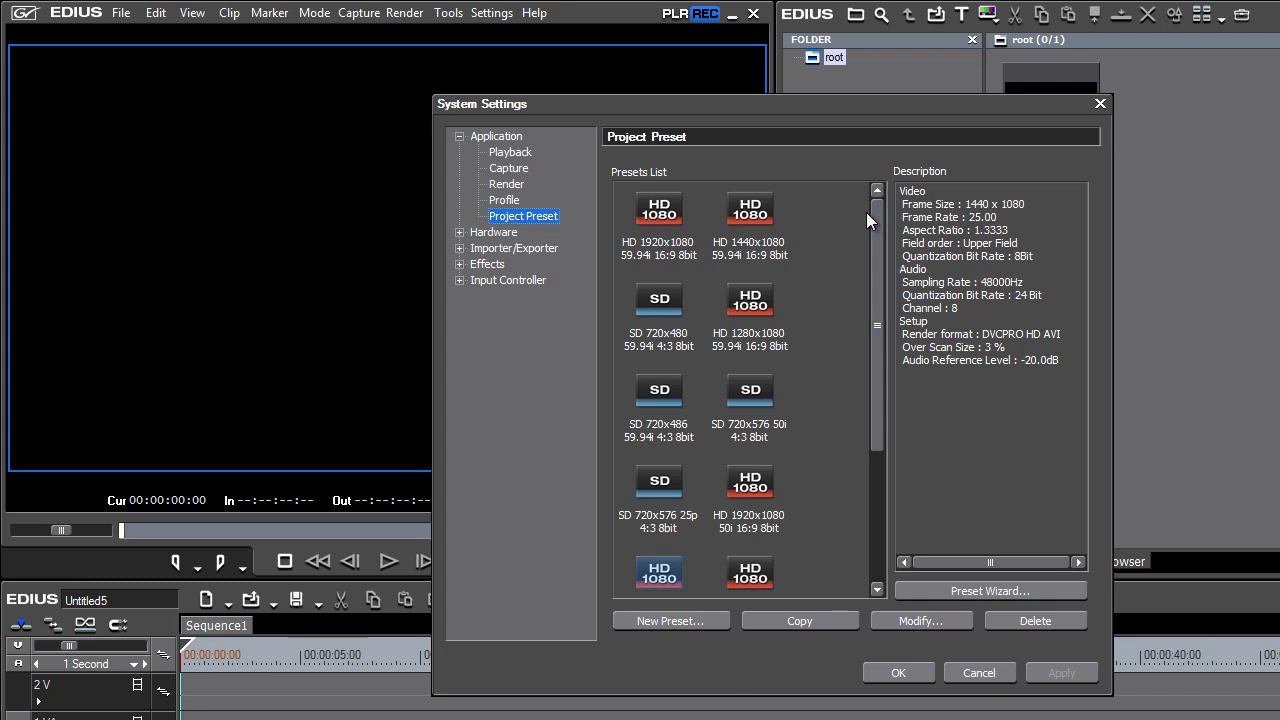
mouse_move(872, 243)
left_mouse_down()
mouse_move(881, 391)
mouse_move(882, 240)
left_mouse_up()
mouse_move(879, 383)
left_mouse_down()
mouse_move(879, 516)
mouse_move(880, 380)
left_mouse_up()
- Select every preset from the first down to HD 960x720 and delete them all
left_click(662, 218)
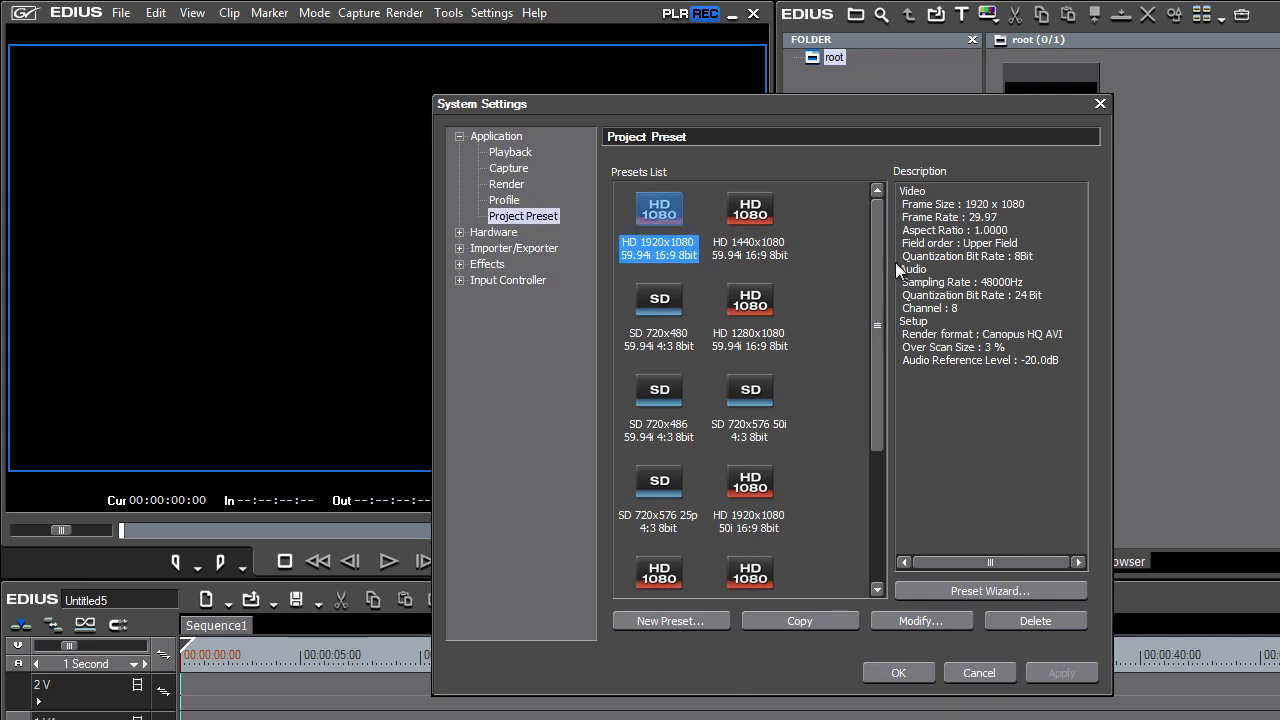
scroll(878, 302, "down", 3)
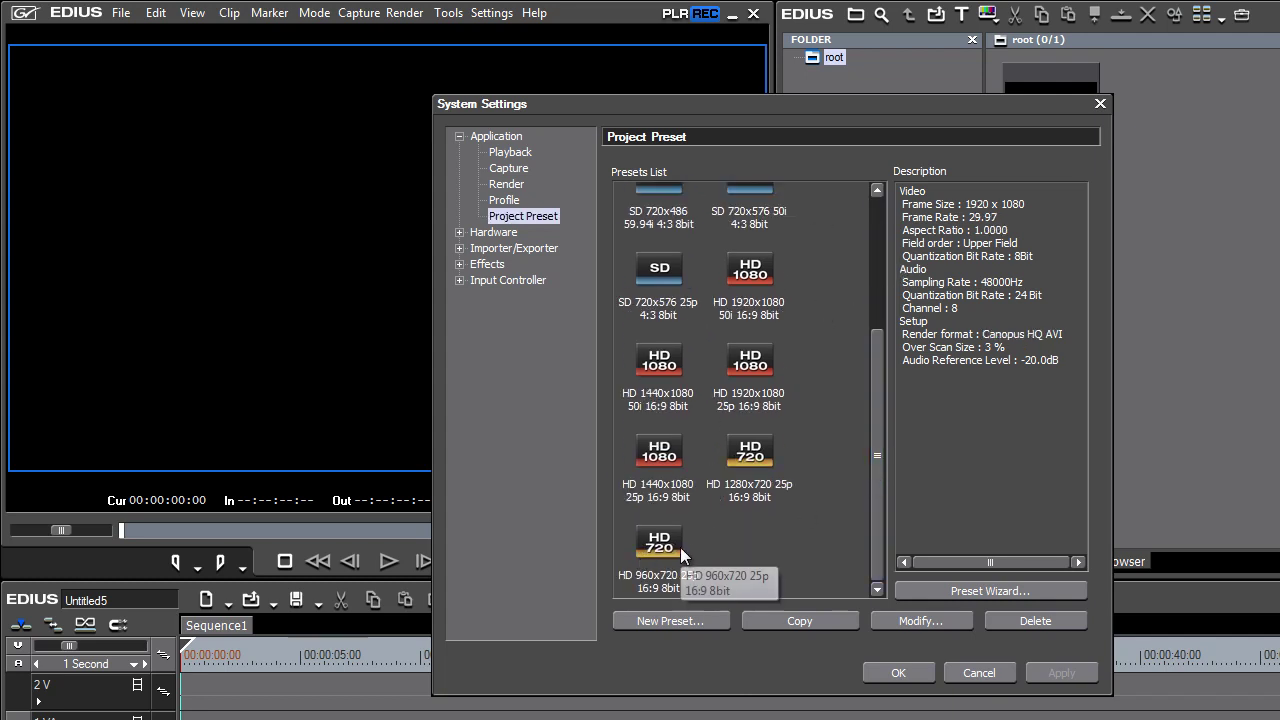
left_click(680, 545, "shift")
left_click(1020, 624)
left_click(724, 426)
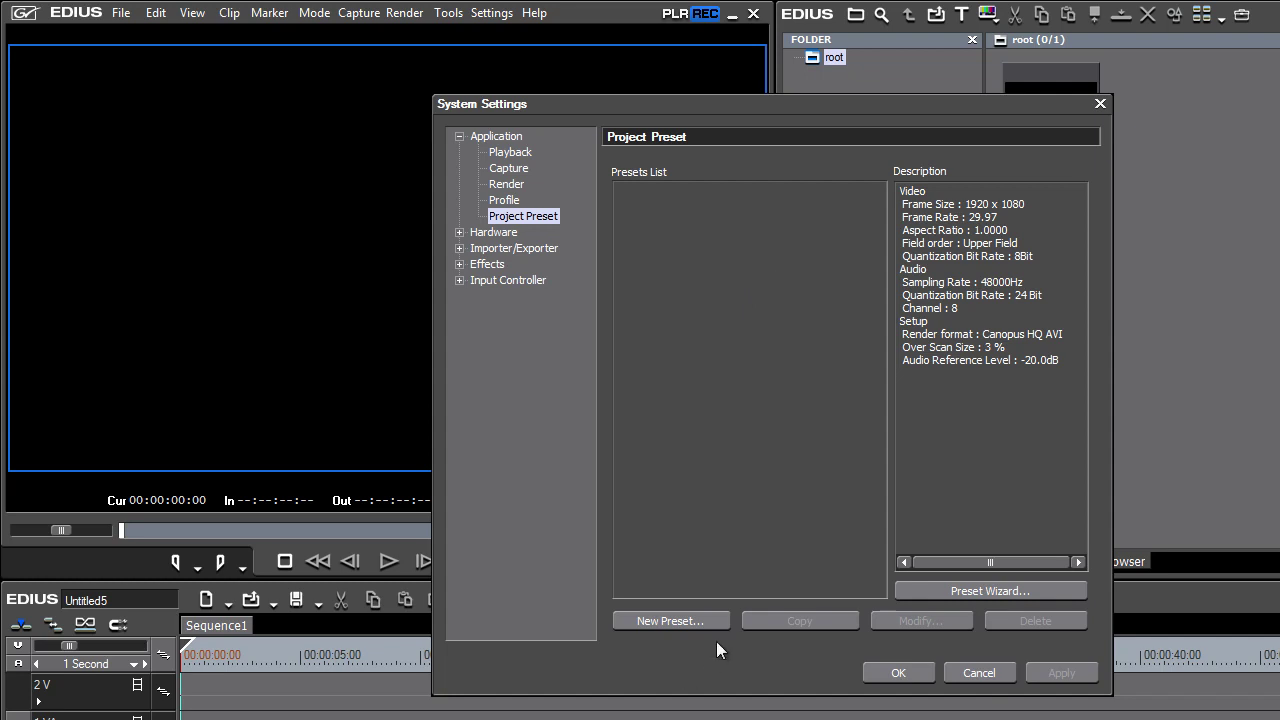
- Create a new preset named 'HDV NTSC 1440x1080' with the red HDV_r.psd icon
left_click(670, 621)
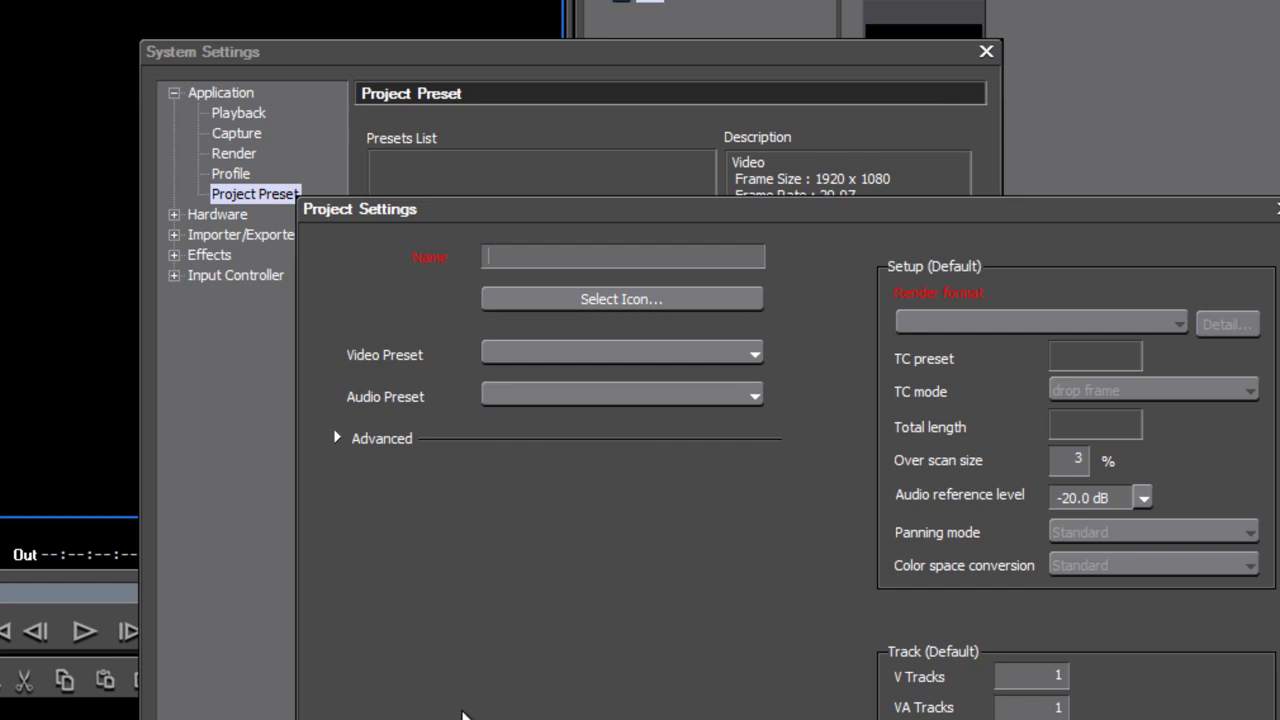
type("HDV NTSC")
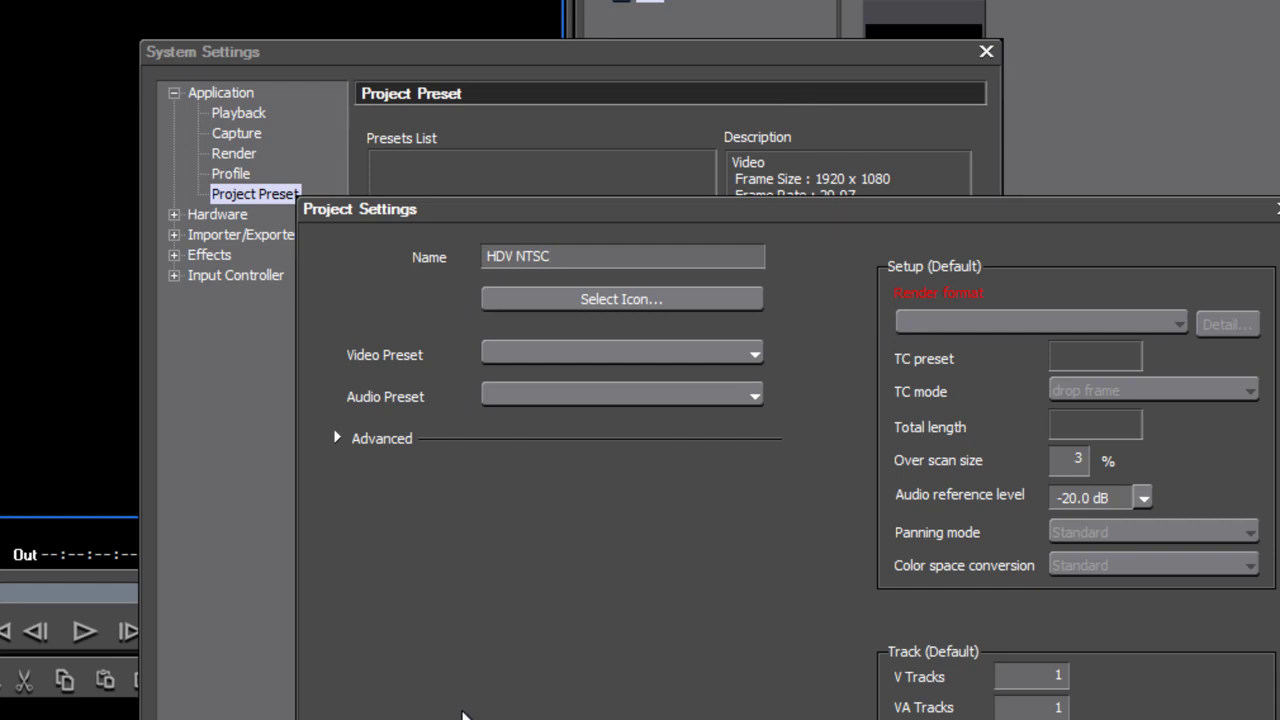
type(" 1440x1080")
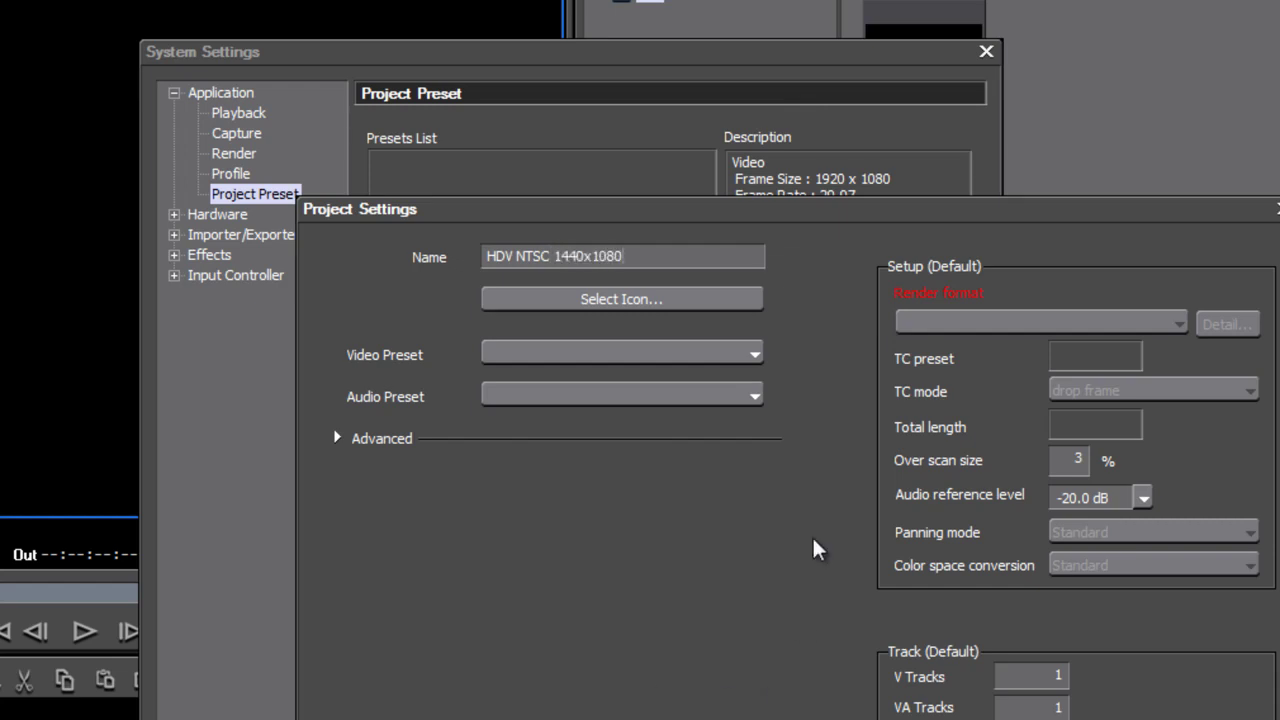
left_click(612, 303)
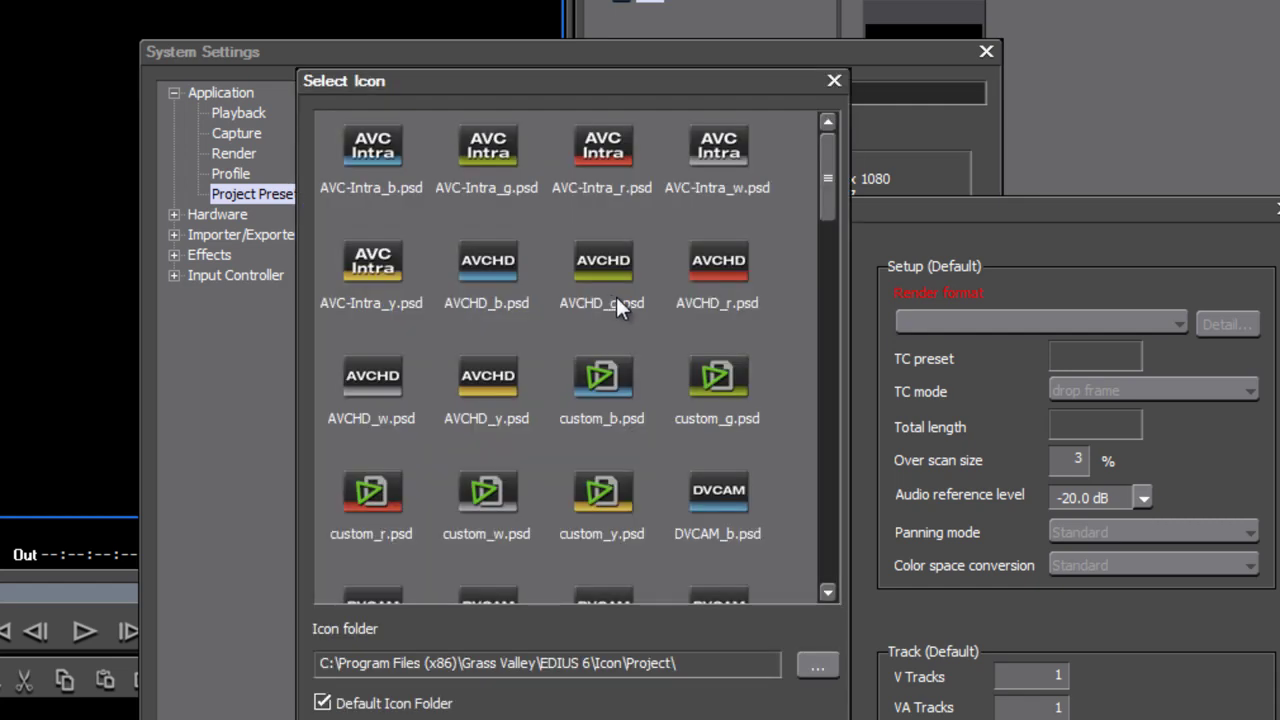
left_click_drag(828, 157, 828, 412)
left_click(606, 440)
left_click(622, 719)
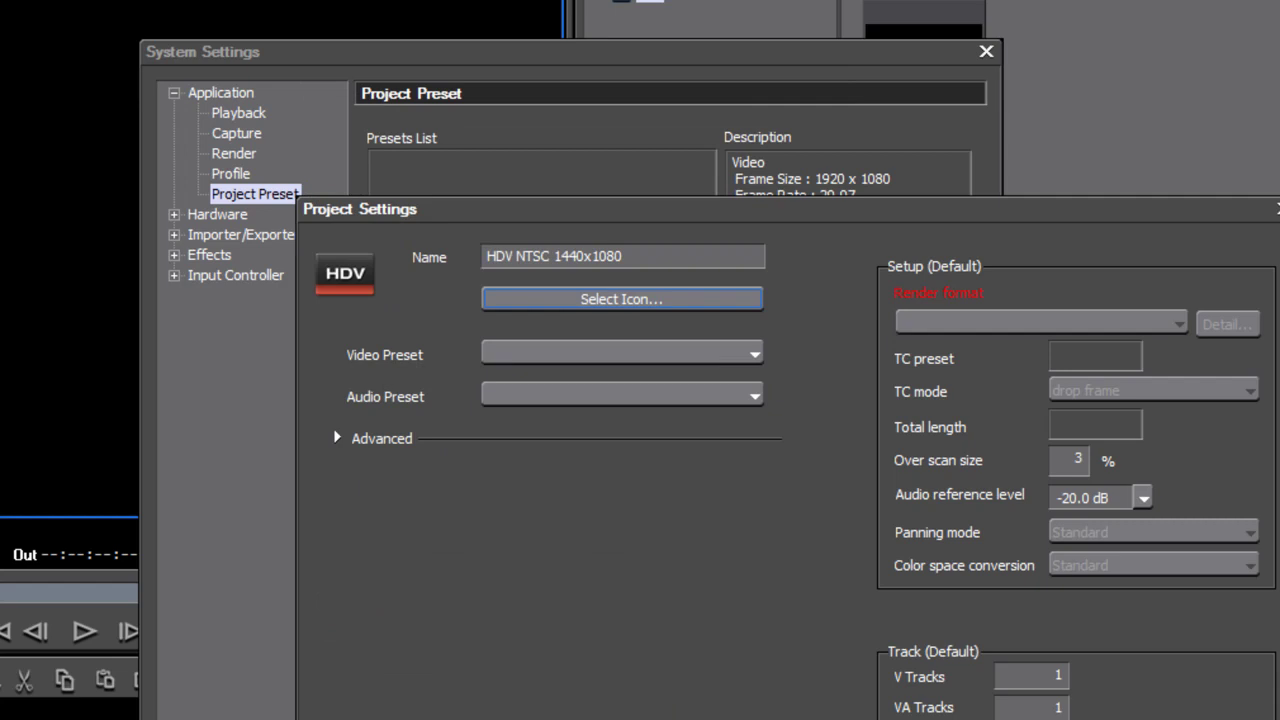
- Choose HD 1440 x 1080 59.94i video and 48kHz/4ch audio for the preset
left_click(755, 355)
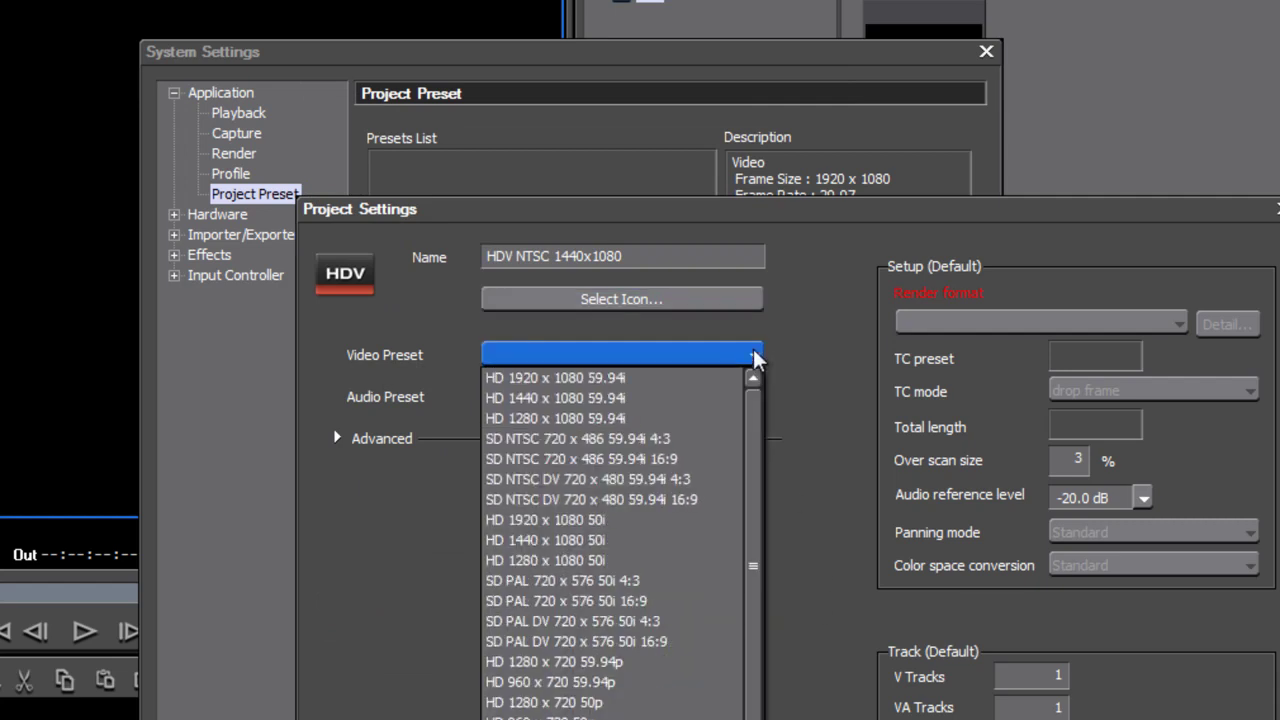
left_click(640, 400)
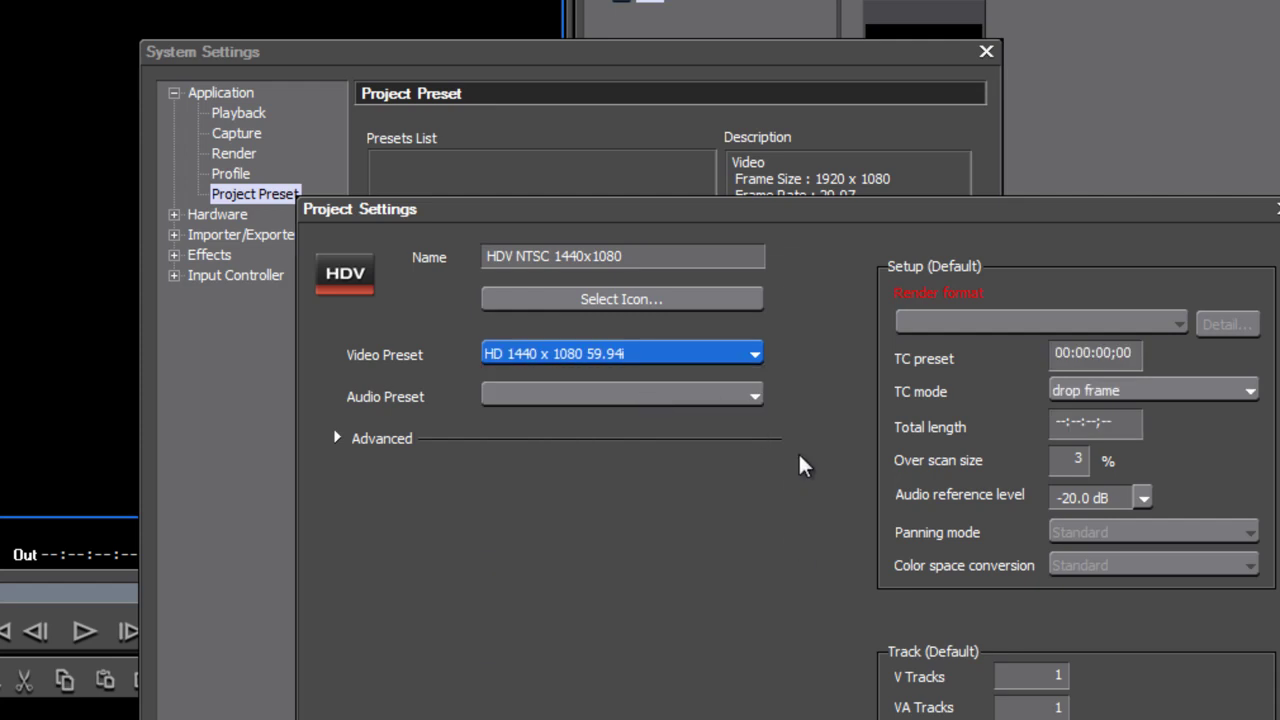
left_click(752, 398)
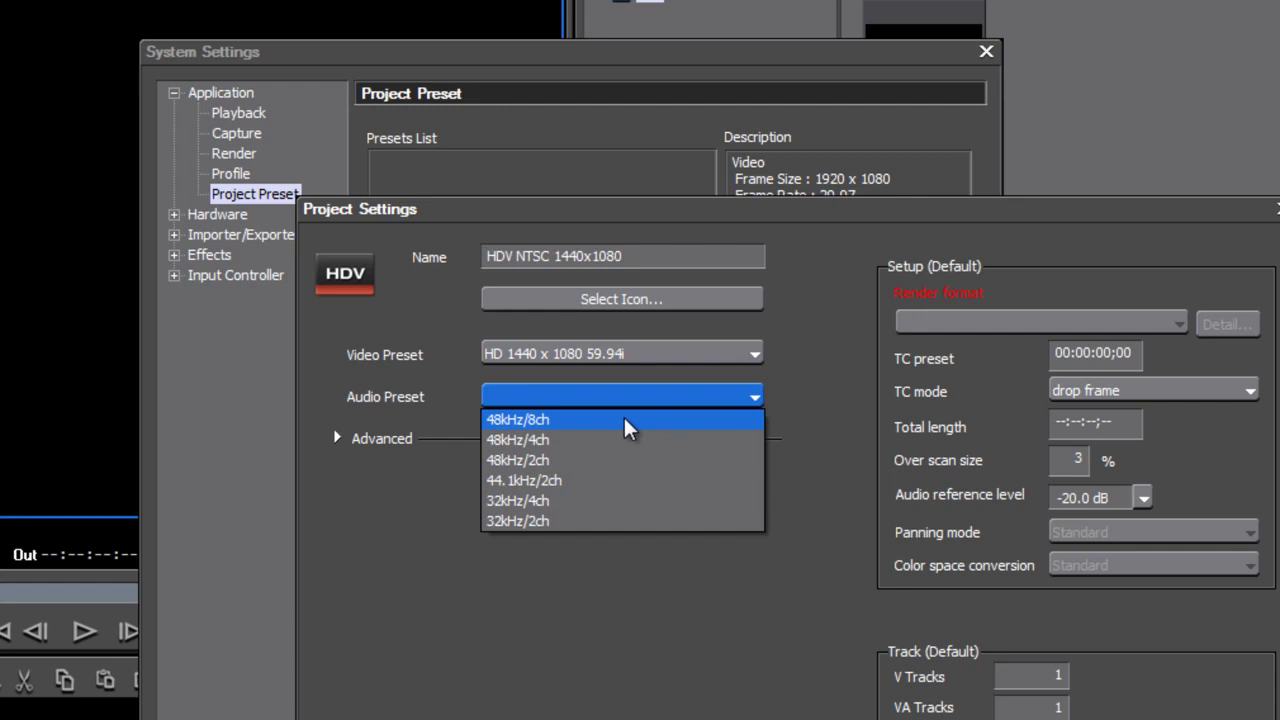
left_click(604, 442)
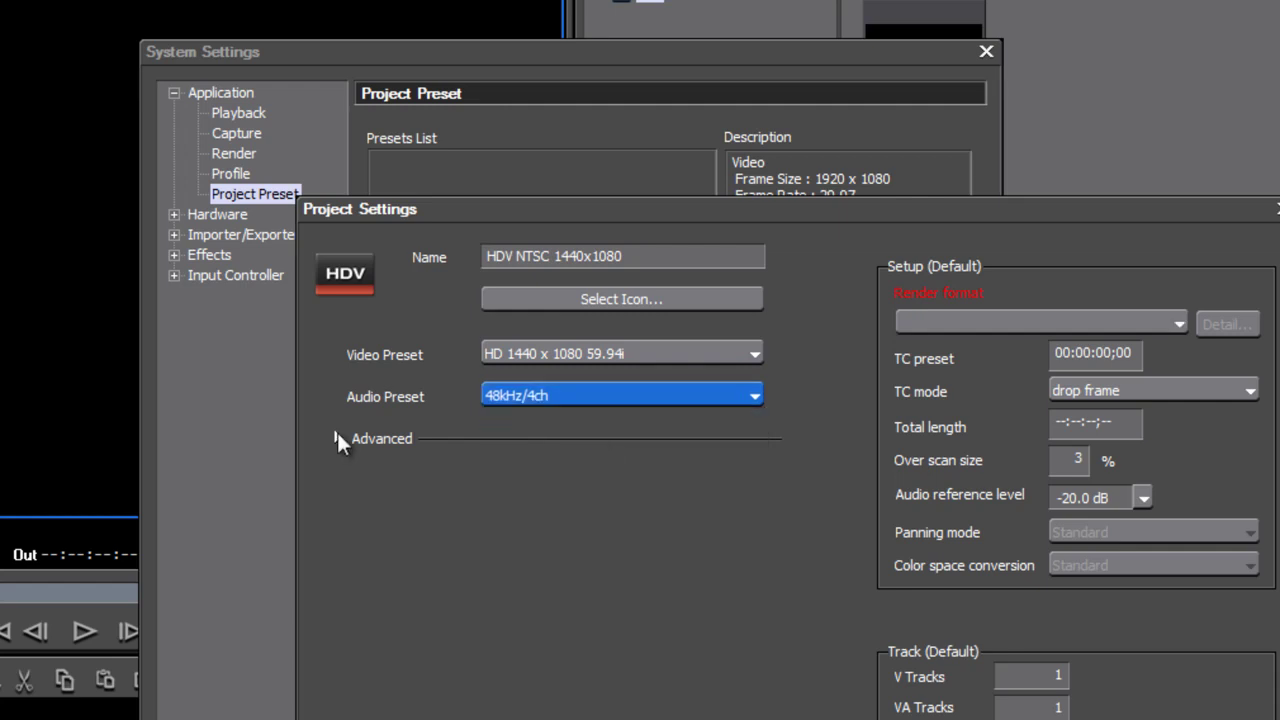
- In Advanced, set render format Canopus HQ Fine, over scan 0% and audio reference -12.0 dB
left_click(338, 439)
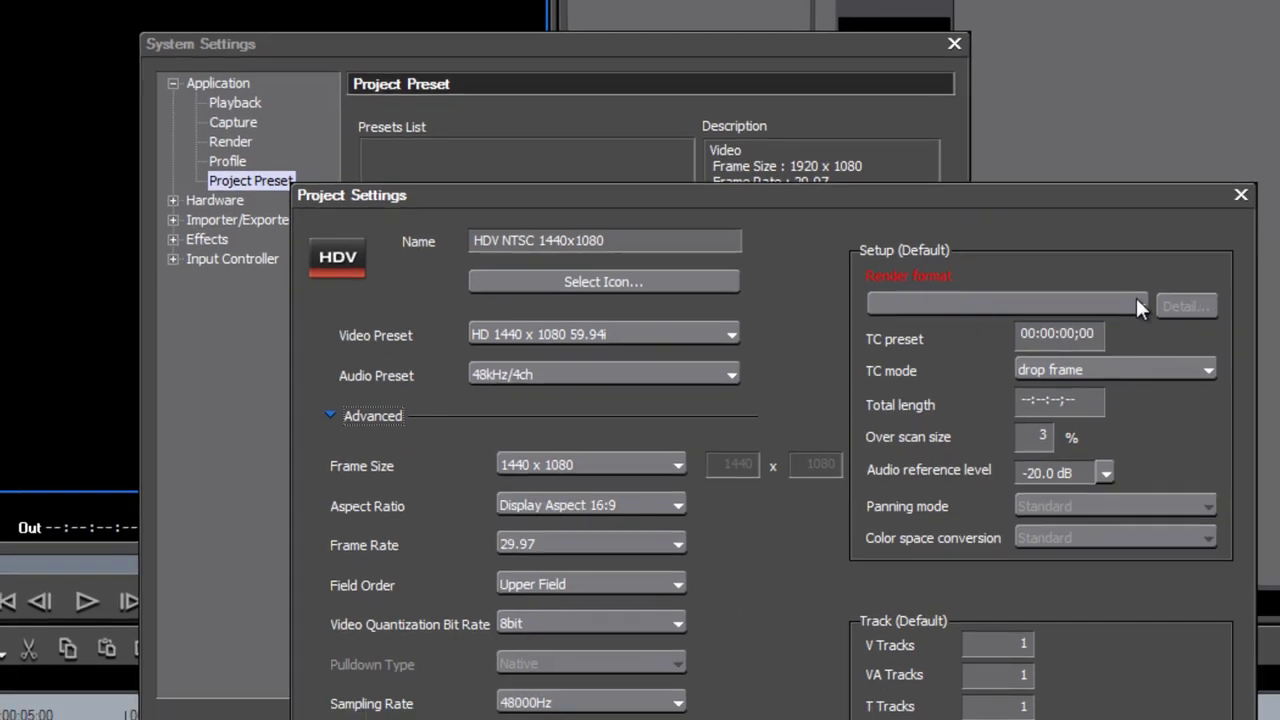
left_click(1180, 322)
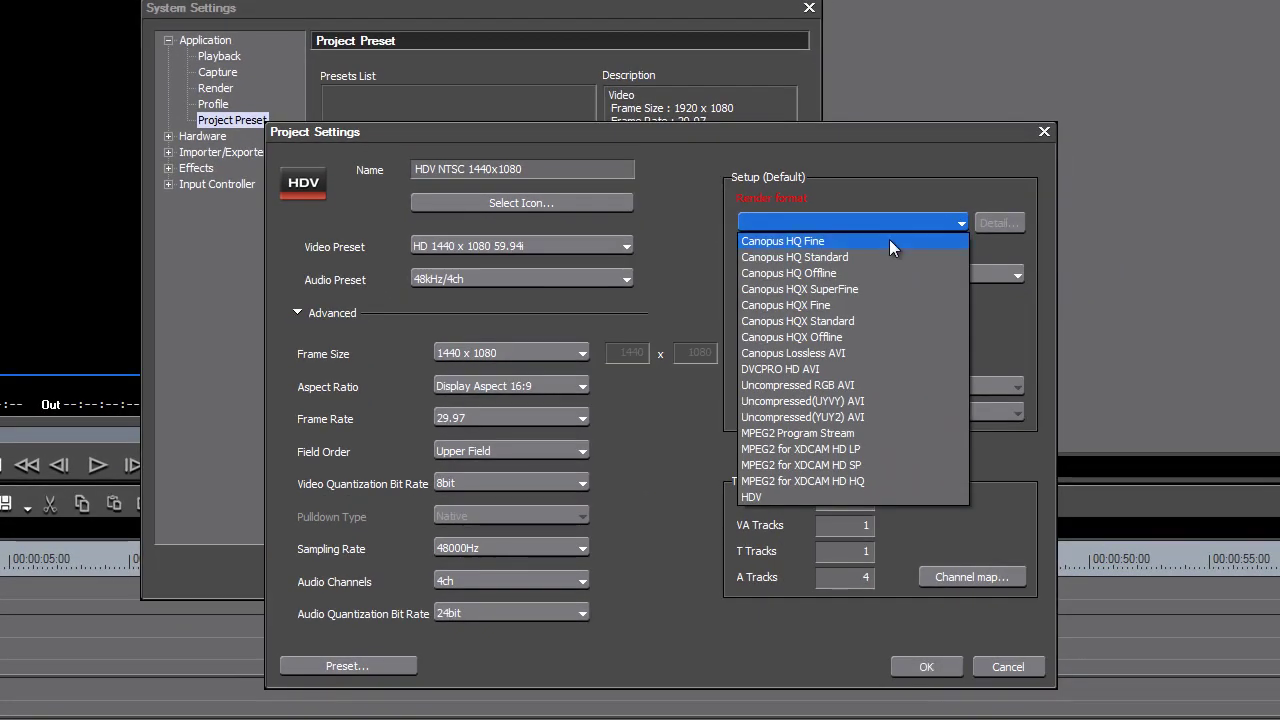
left_click(889, 239)
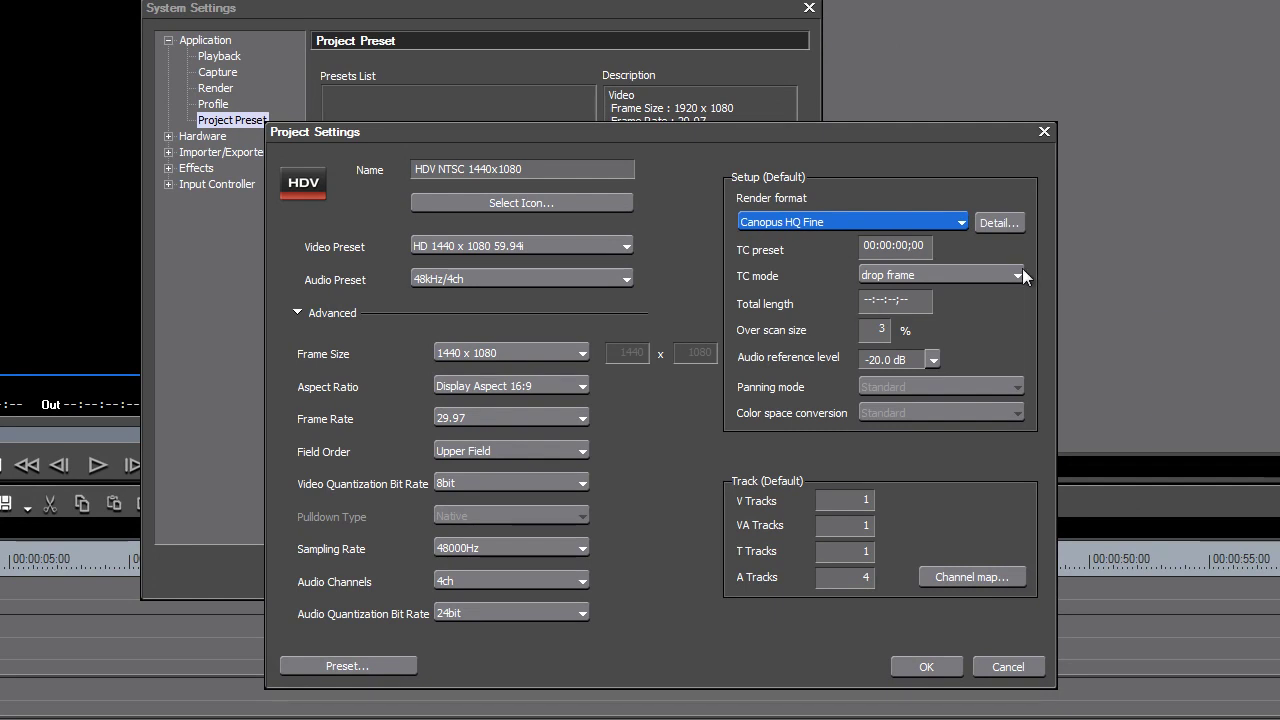
left_click(878, 330)
type("0")
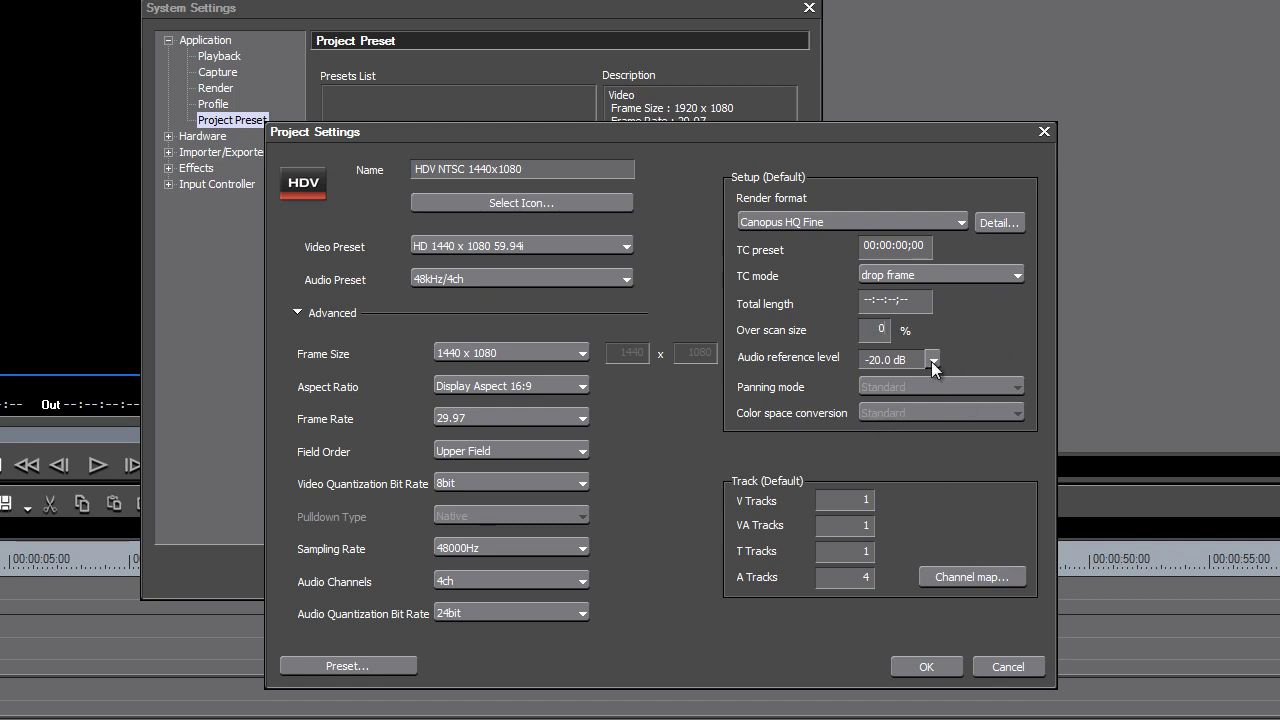
left_click(931, 359)
left_click(888, 376)
- Set the track counts to 2 V, 0 VA and 0 T
left_click(858, 502)
type("2")
left_click(860, 526)
type("0")
left_click(869, 558)
type("0")
- Save the HDV NTSC 1440x1080 preset and clear its selection in the presets list
left_click(938, 667)
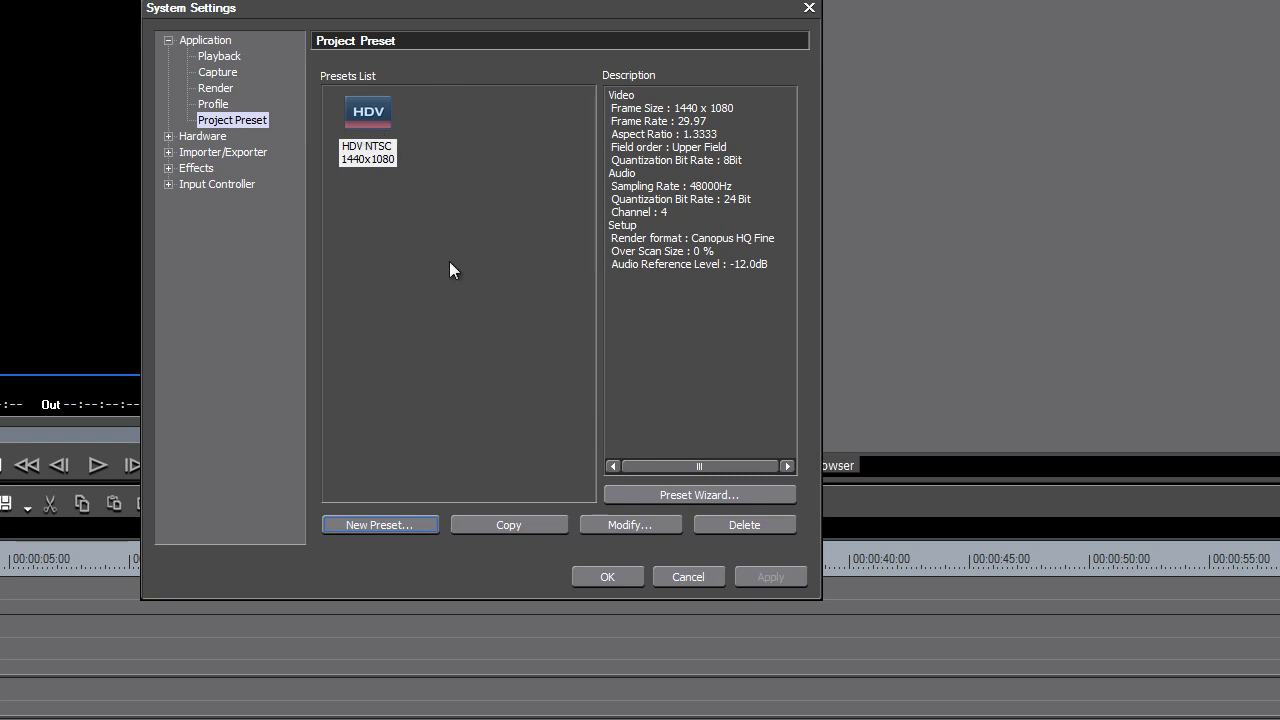
left_click(505, 314)
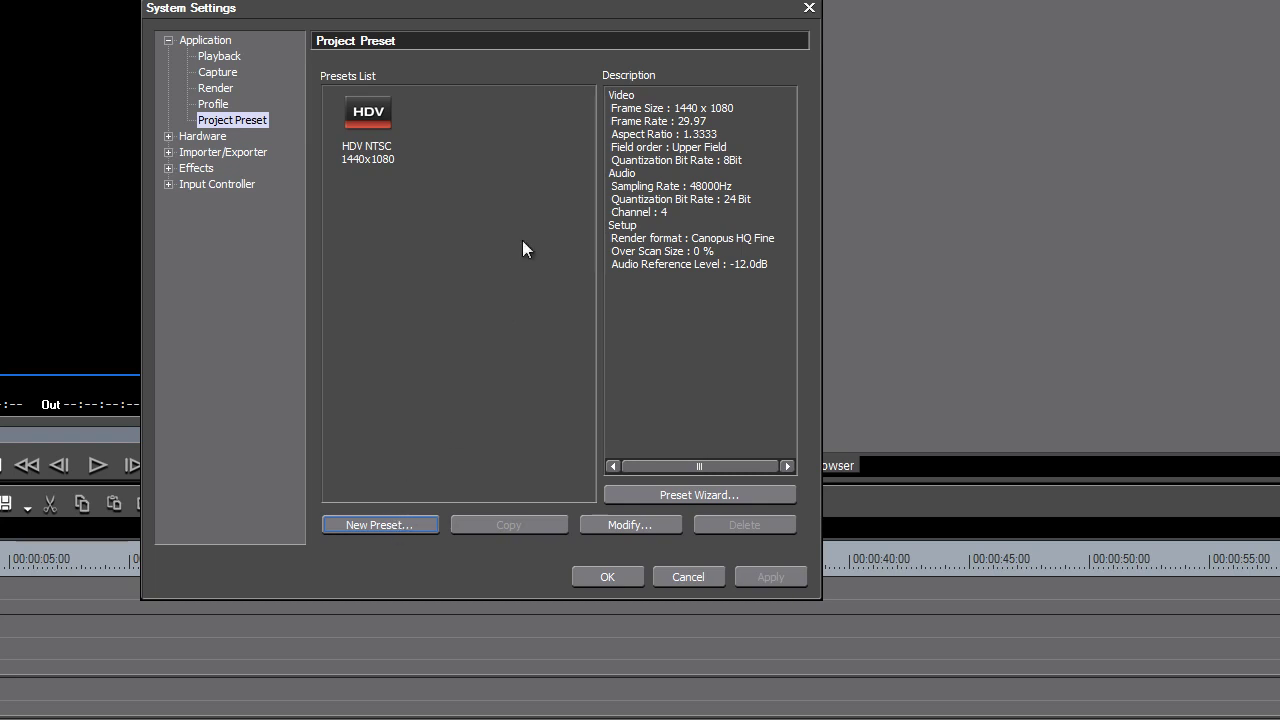
- Start a new preset named 'HDV PAL' and pick the red HDV_r.psd icon
left_click(400, 524)
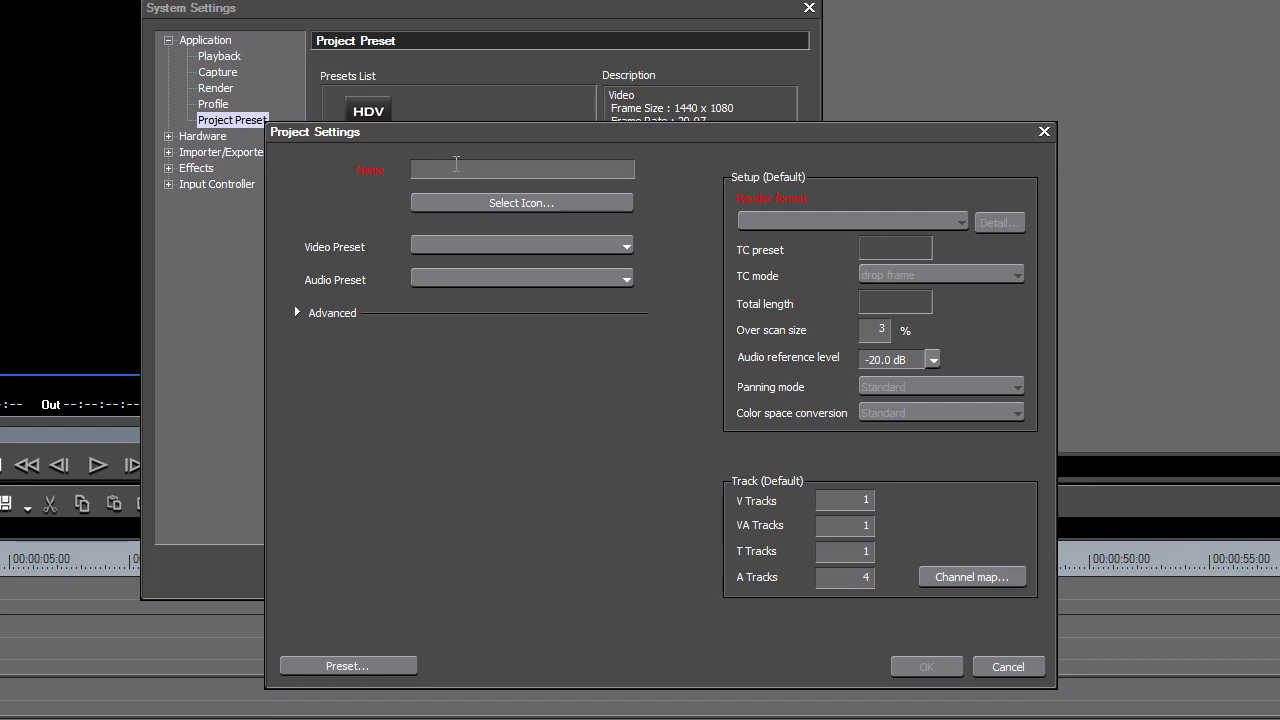
type("HDV PAL")
left_click(555, 205)
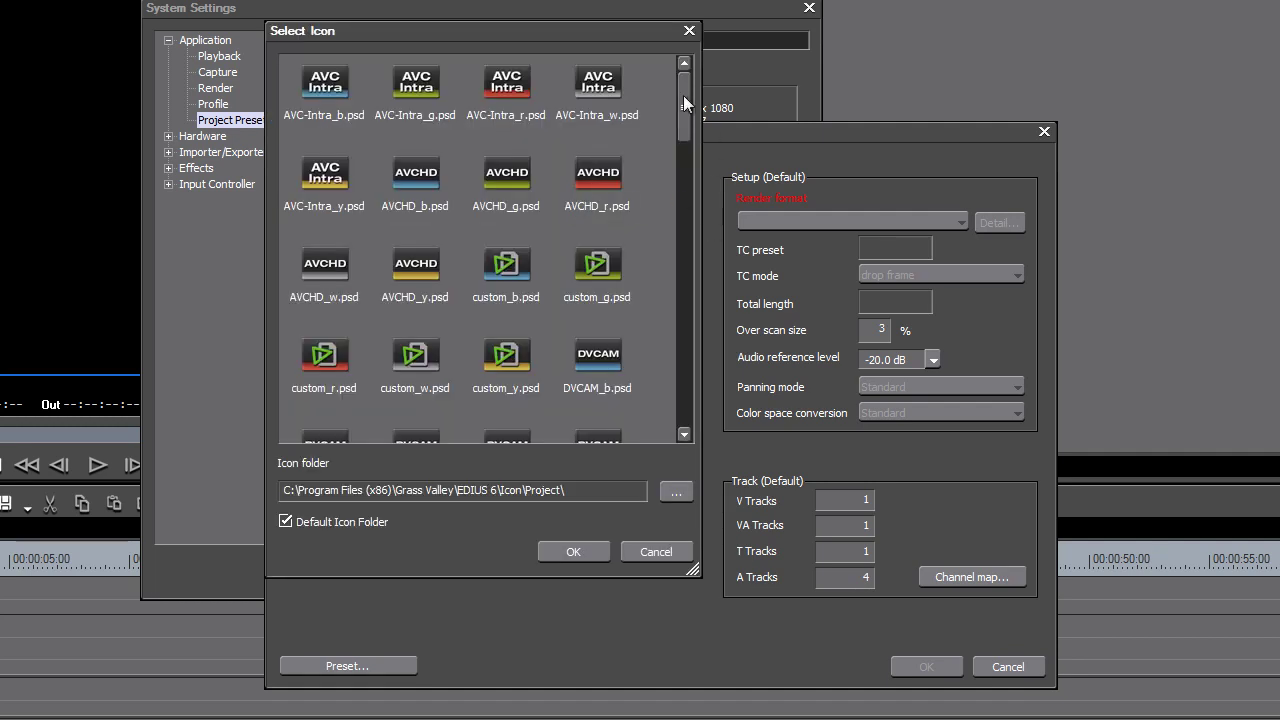
left_click_drag(683, 95, 632, 301)
left_click(502, 345)
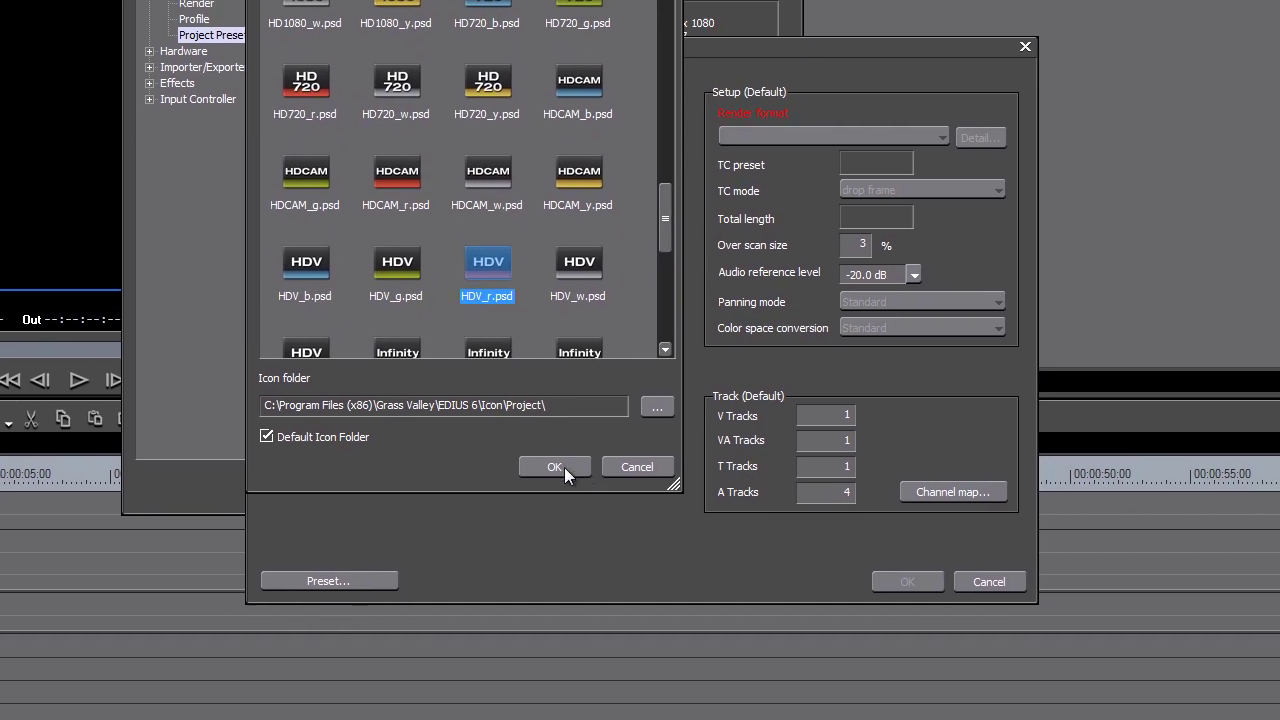
- Apply the red HDV icon, choose HD 1440 x 1080 50i video, and reveal Advanced settings
left_click(573, 551)
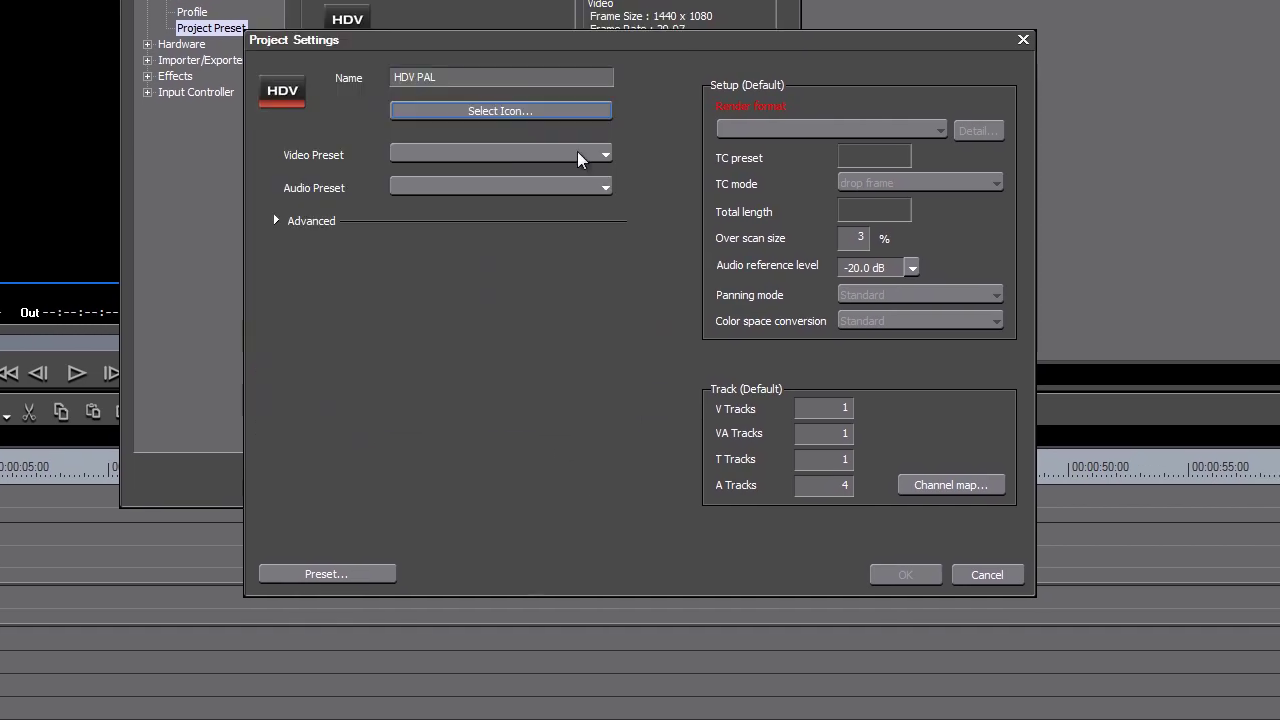
left_click(600, 155)
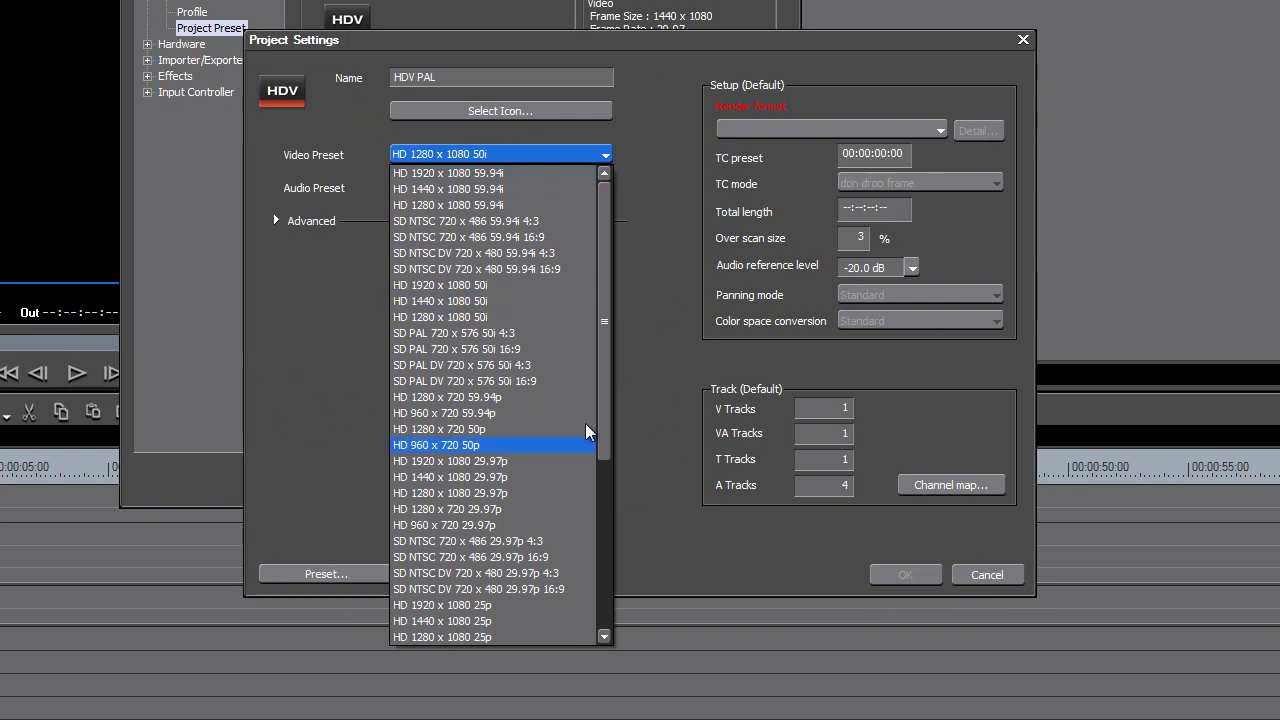
left_click(551, 301)
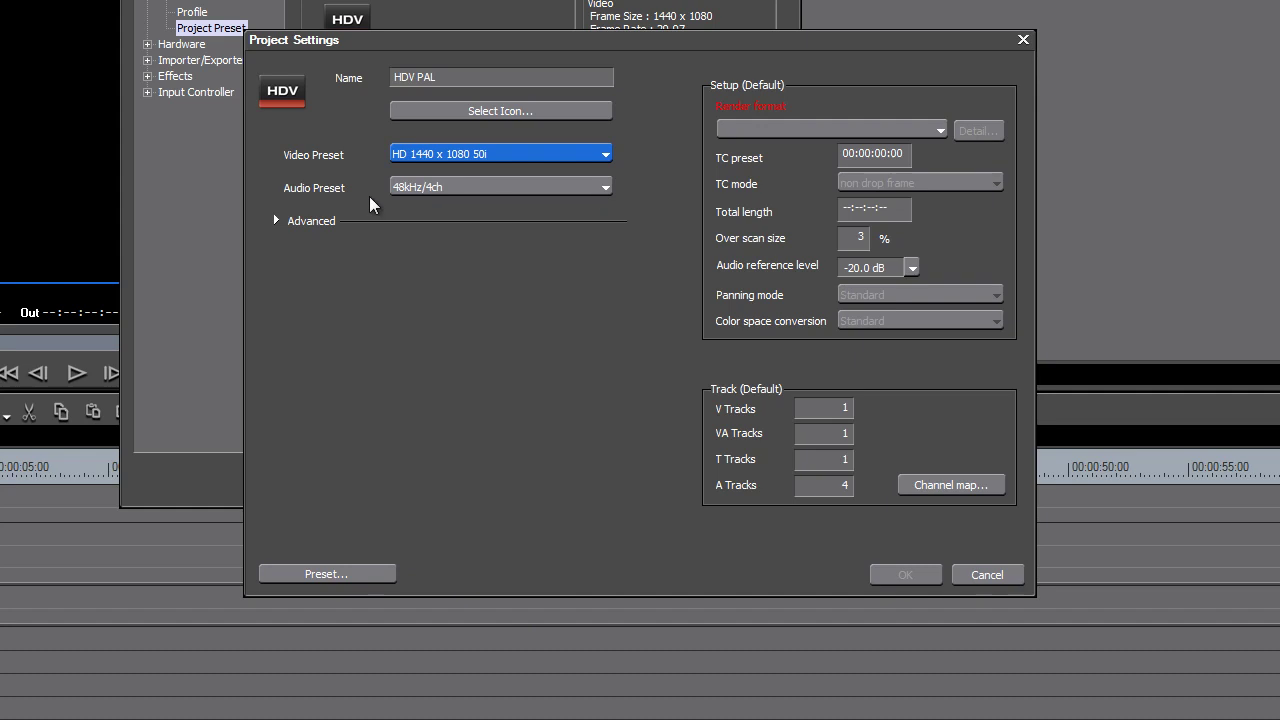
left_click(275, 219)
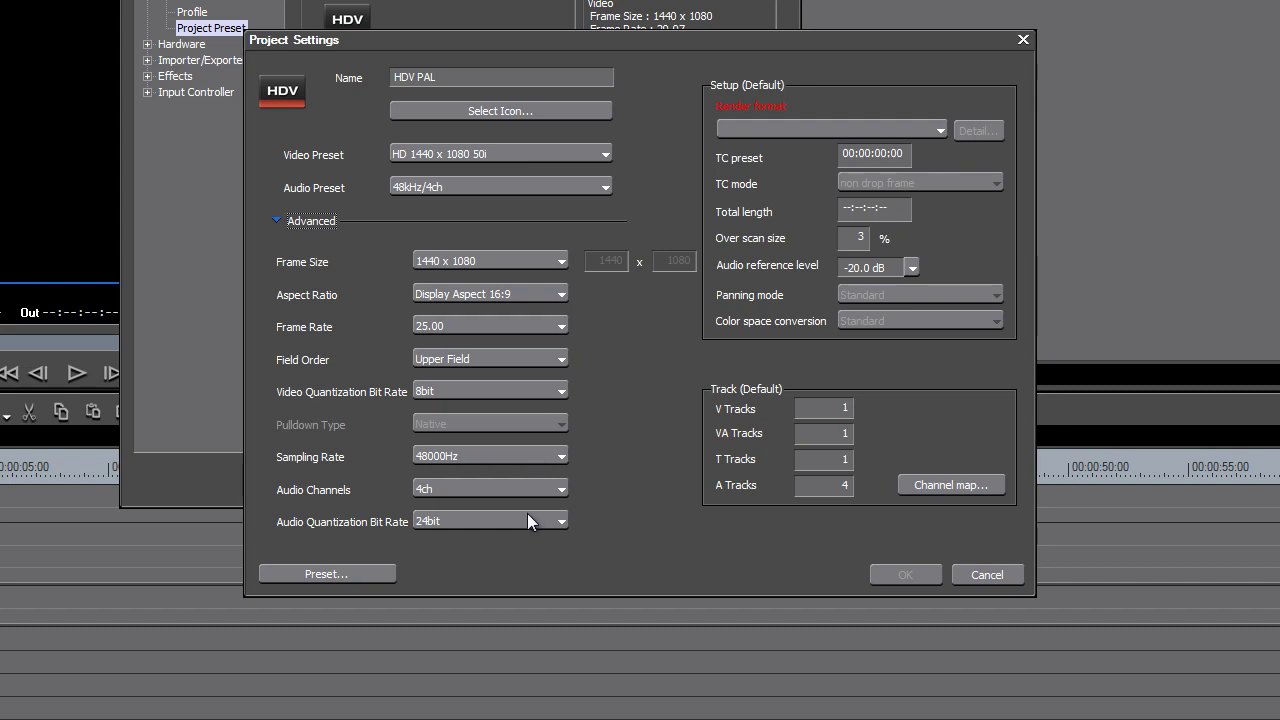
- Set render format Canopus HQ Fine, over scan 0 and audio reference level -12.0 dB
left_click(940, 130)
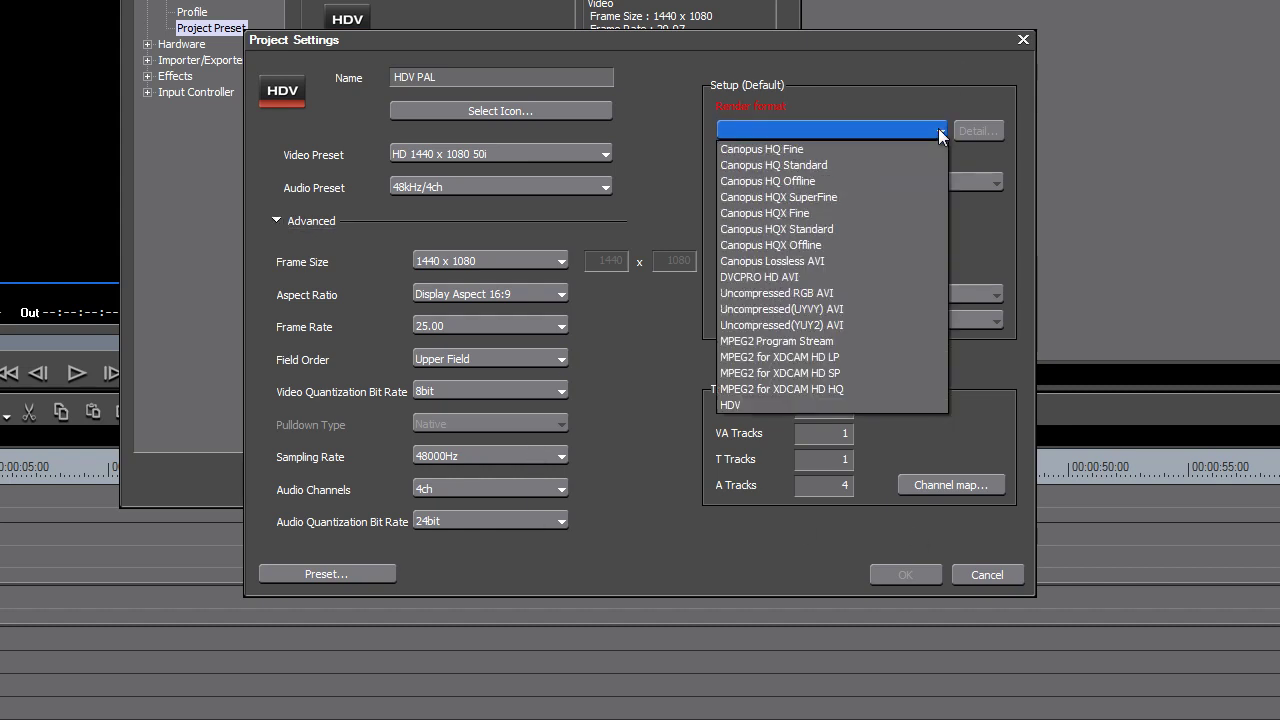
left_click(885, 147)
left_click(925, 129)
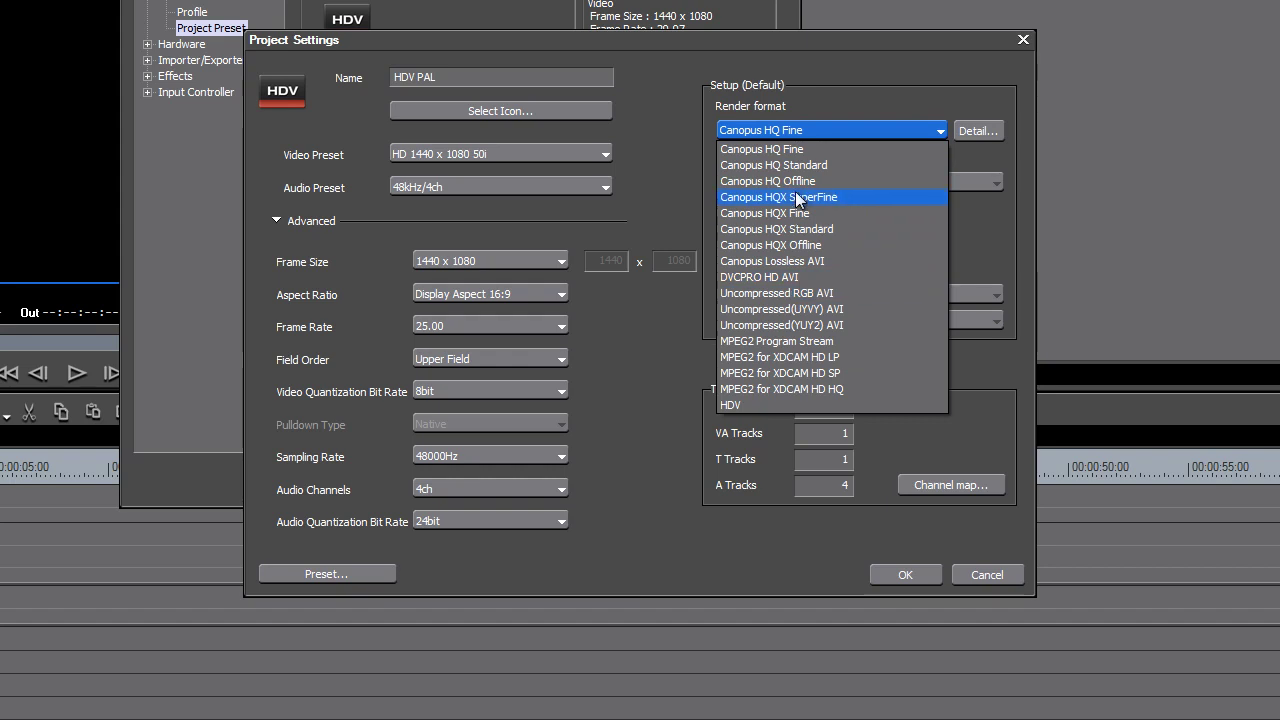
left_click(792, 149)
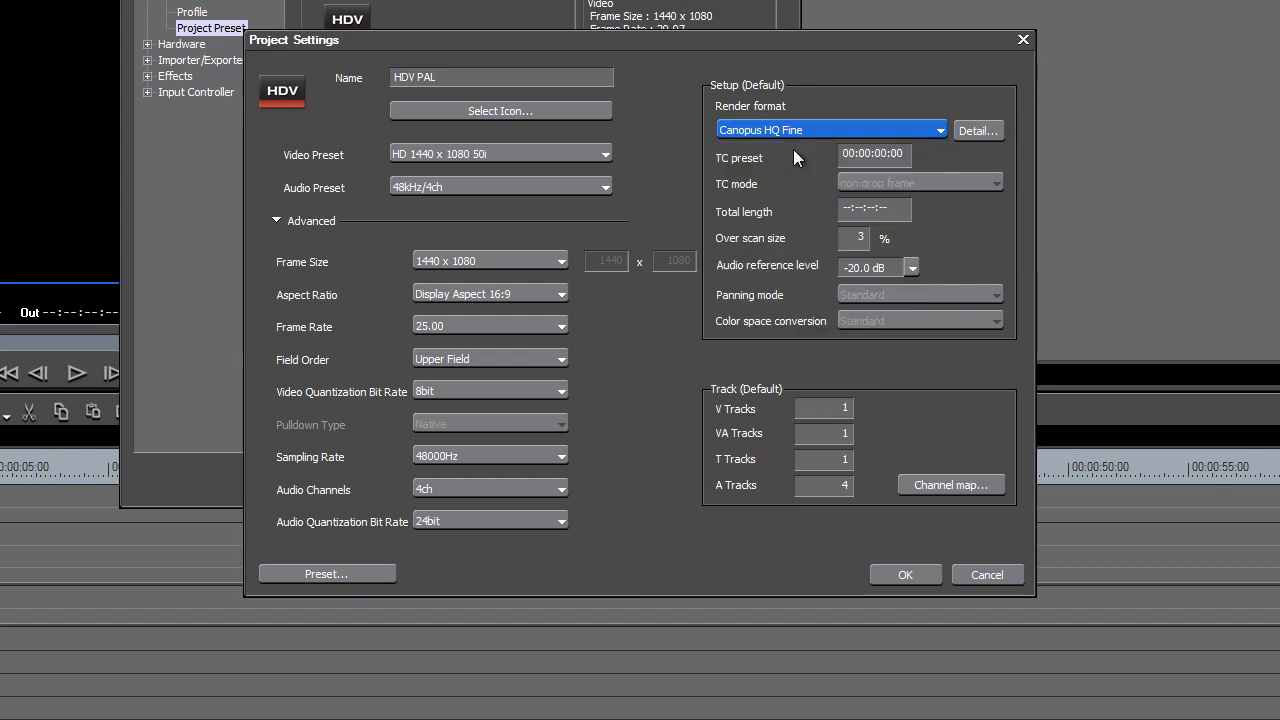
left_click(858, 238)
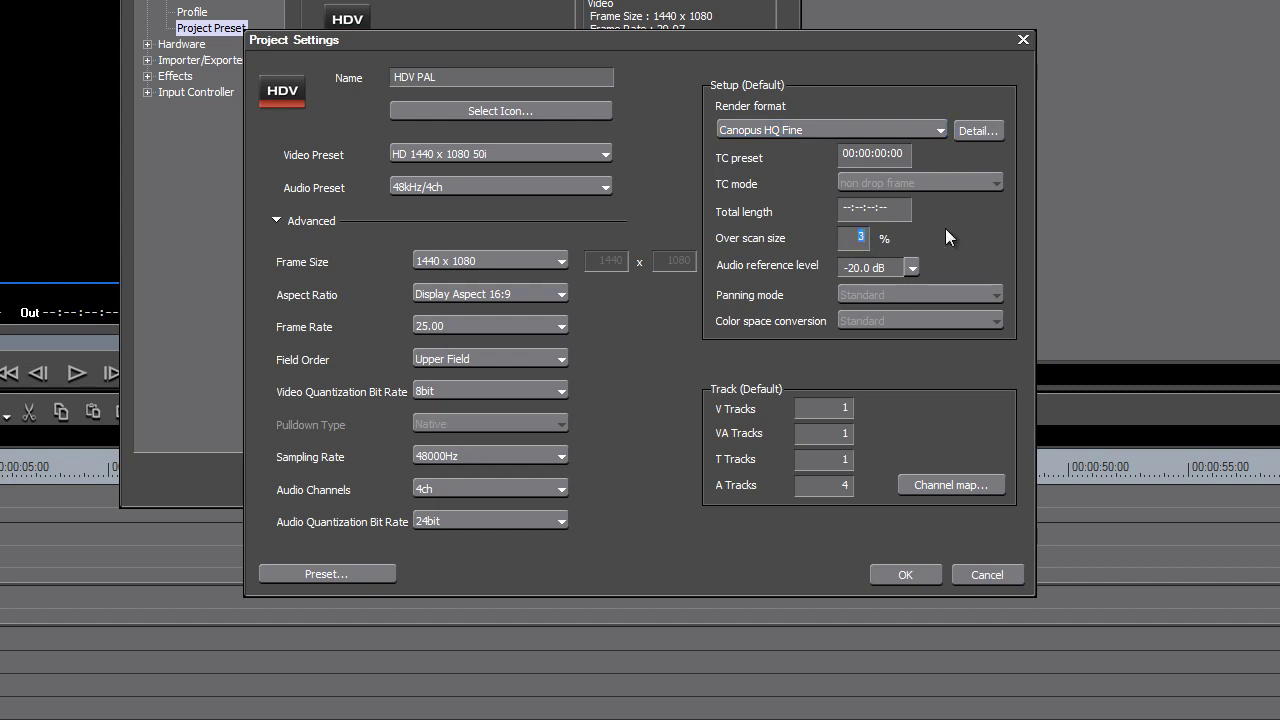
type("0")
key("Tab")
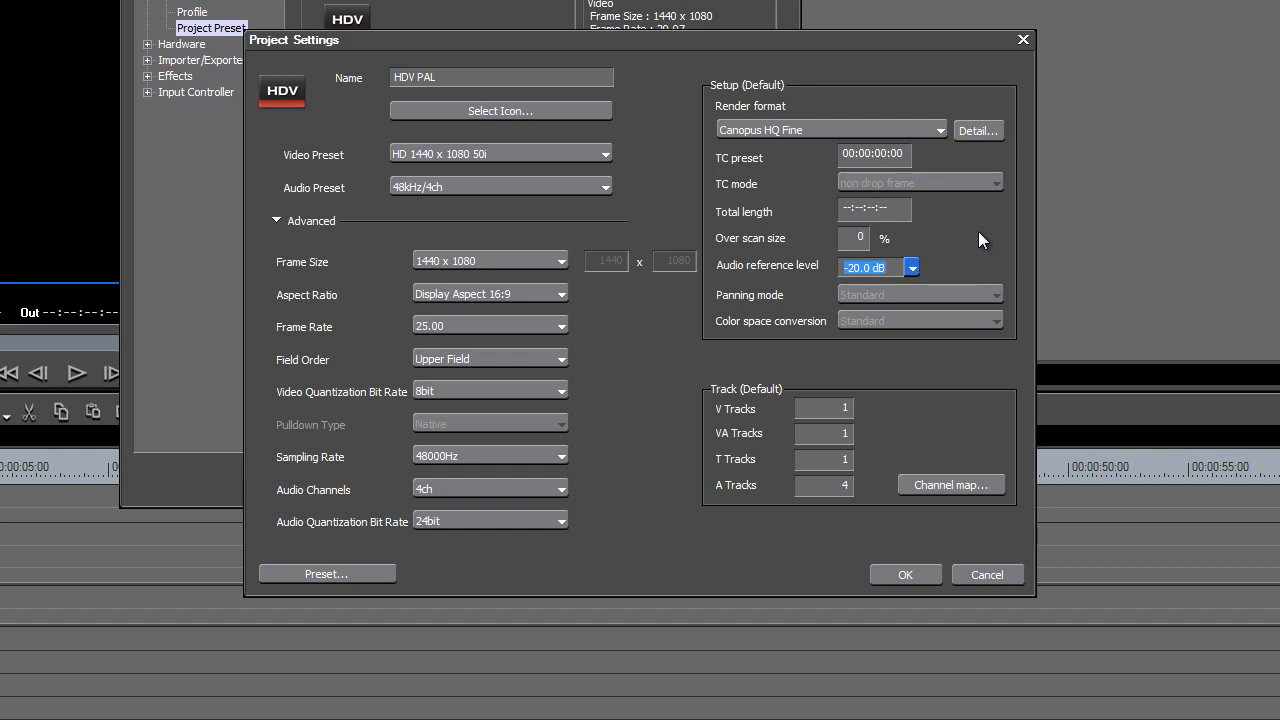
left_click(914, 266)
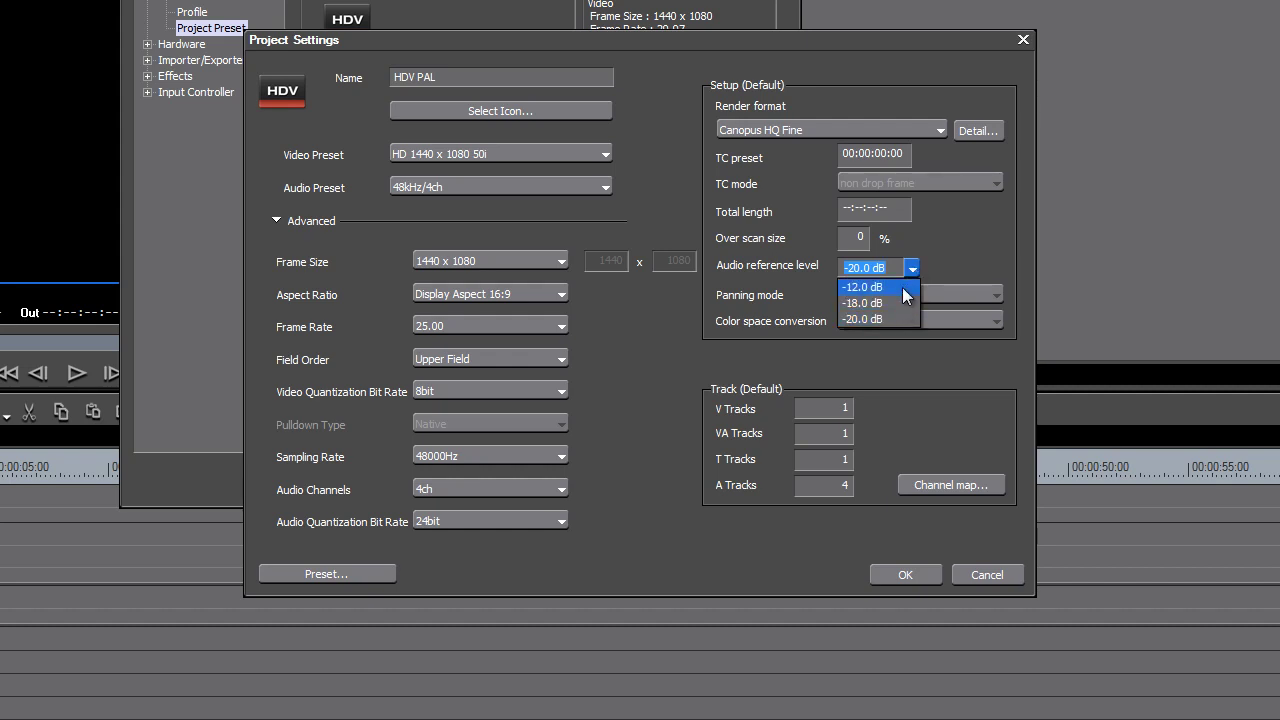
left_click(902, 286)
left_click(902, 286)
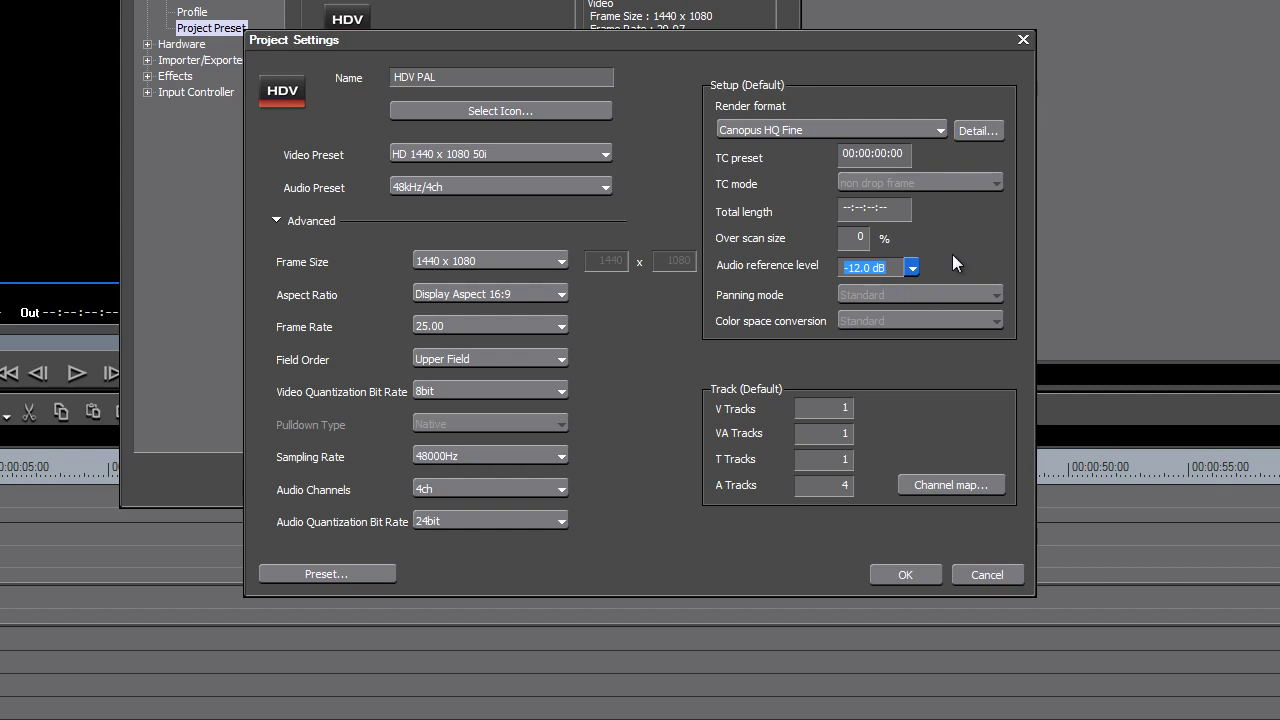
- Set VA and T tracks to 0 and V tracks to 2, then save HDV PAL
left_click(840, 435)
type("0")
left_click(843, 460)
type("0")
left_click(866, 408)
type("2")
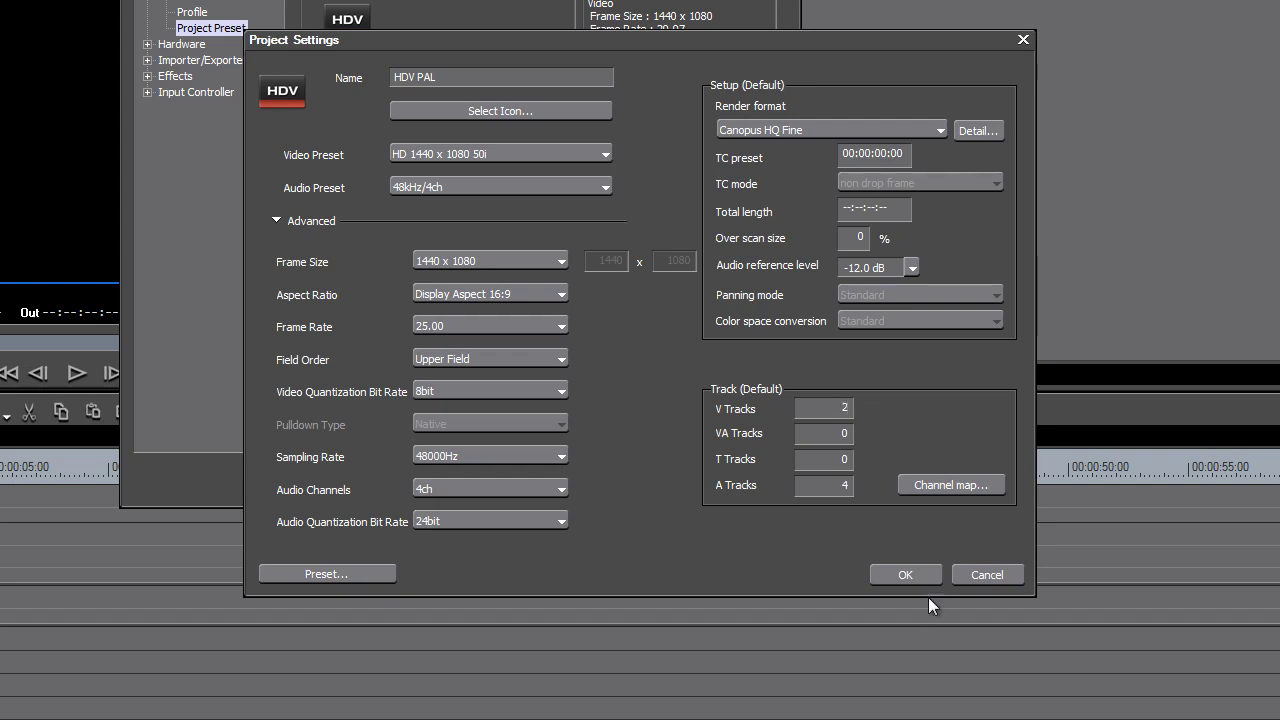
left_click(912, 575)
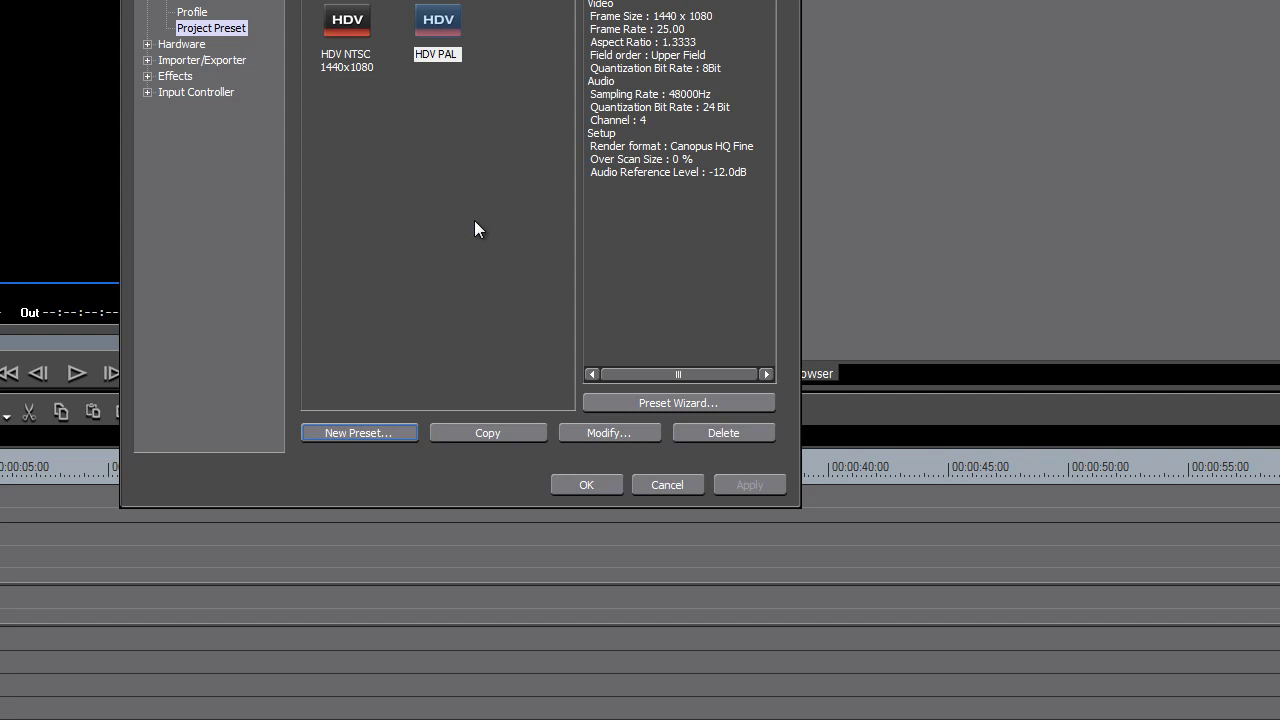
- Start a new preset named HD NTSC and apply the blue HD1080_b.psd icon
left_click(371, 434)
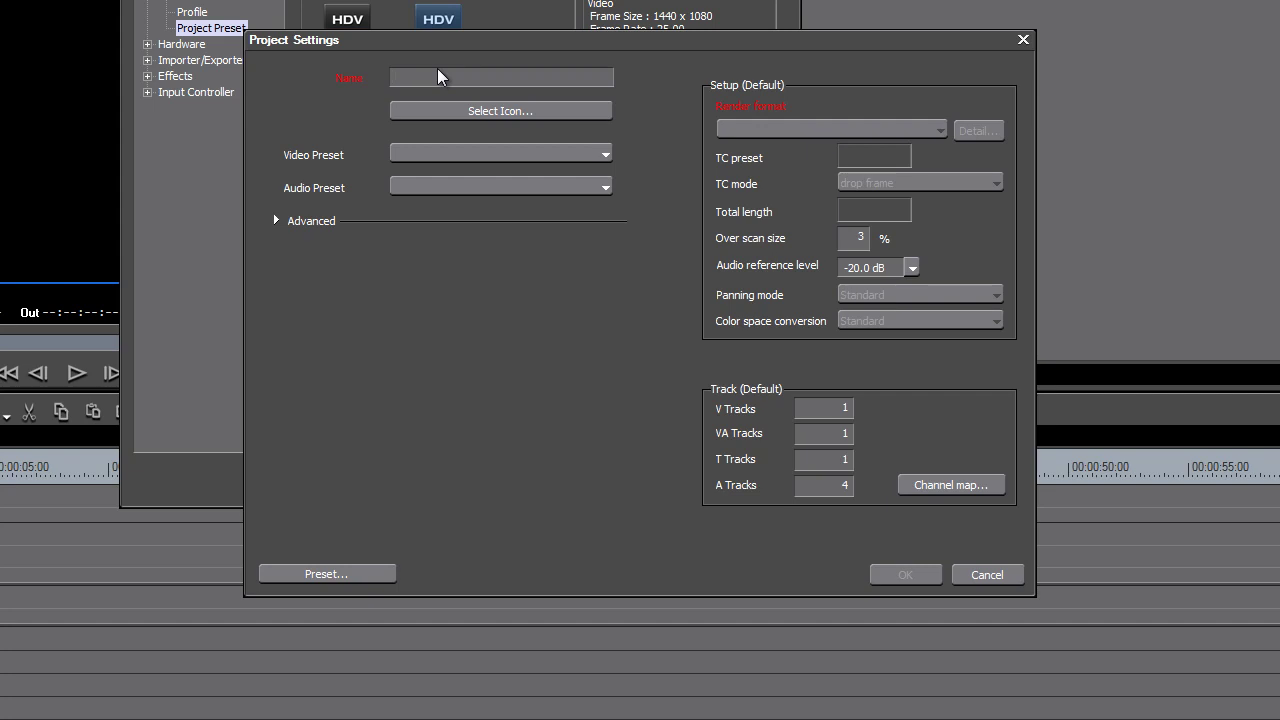
type("HD NTS")
left_click(428, 110)
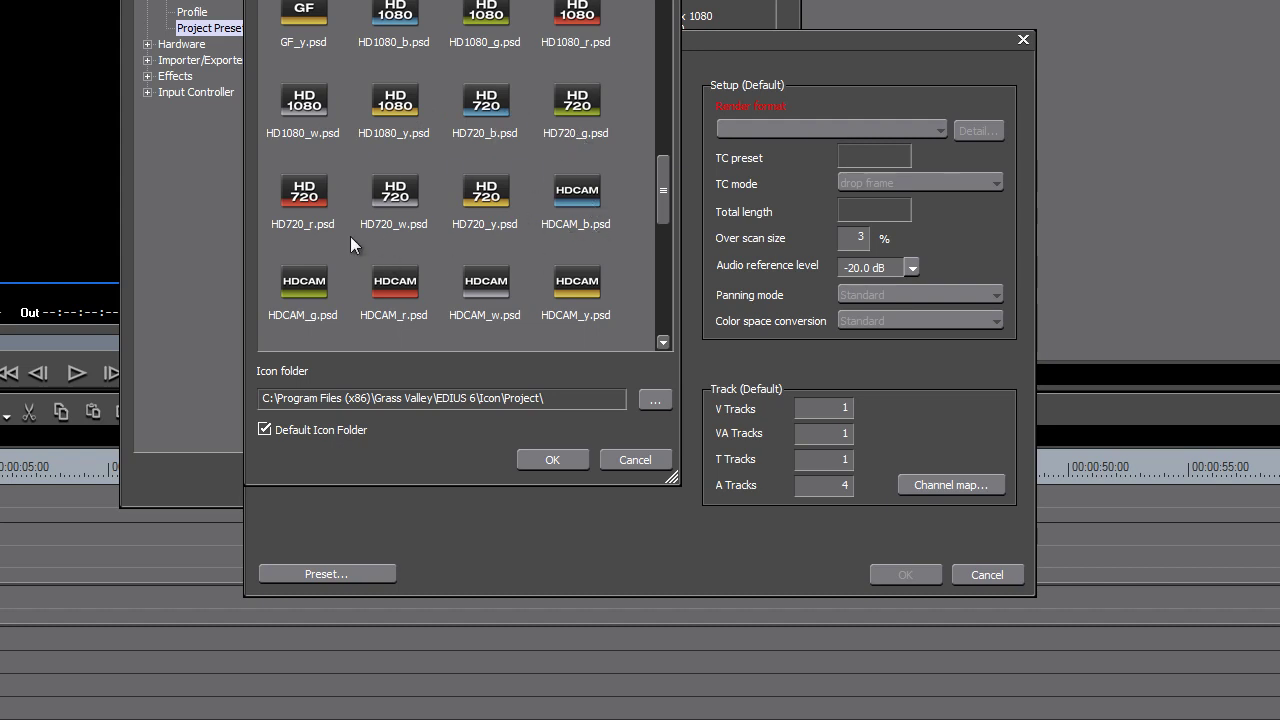
left_click_drag(662, 188, 394, 163)
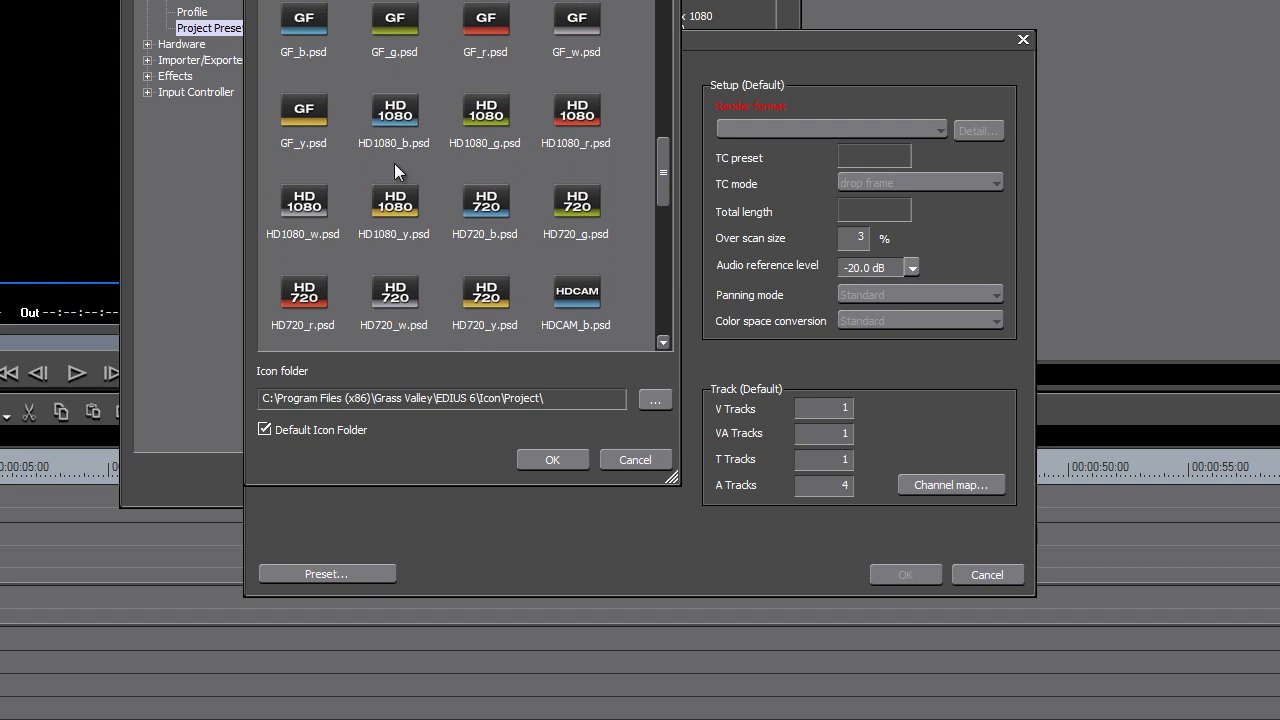
left_click(398, 113)
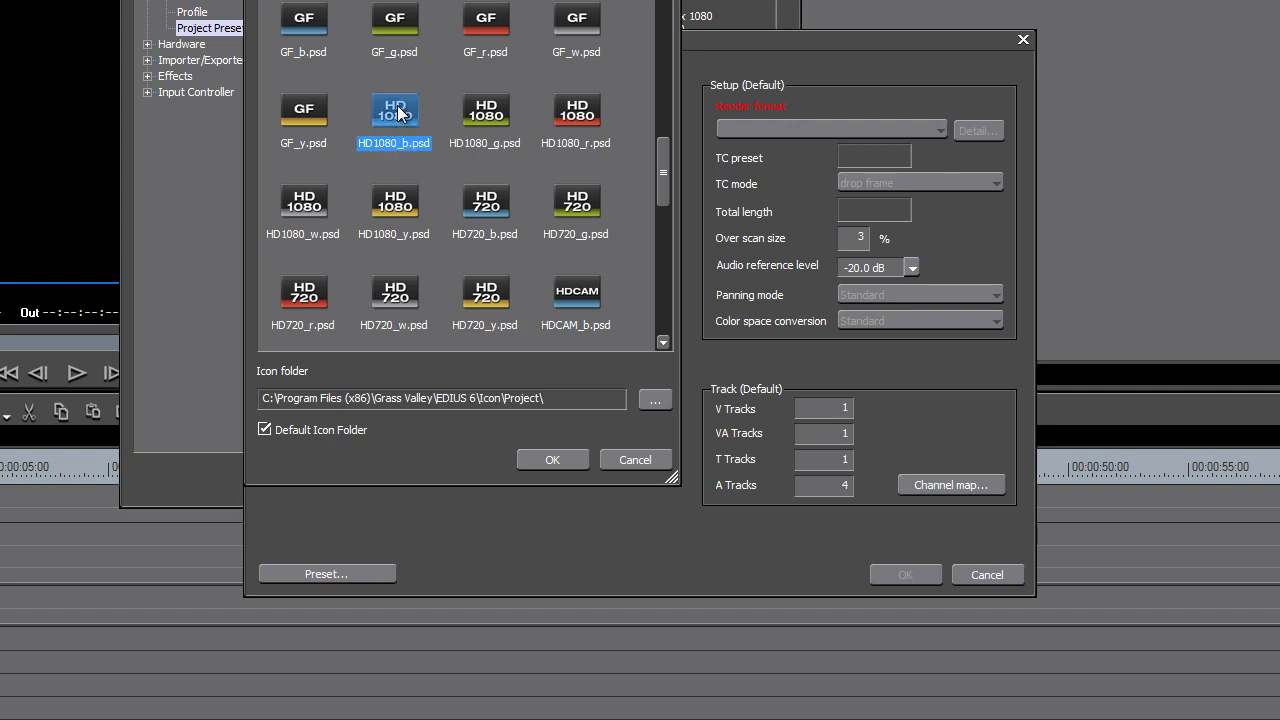
double_click(397, 108)
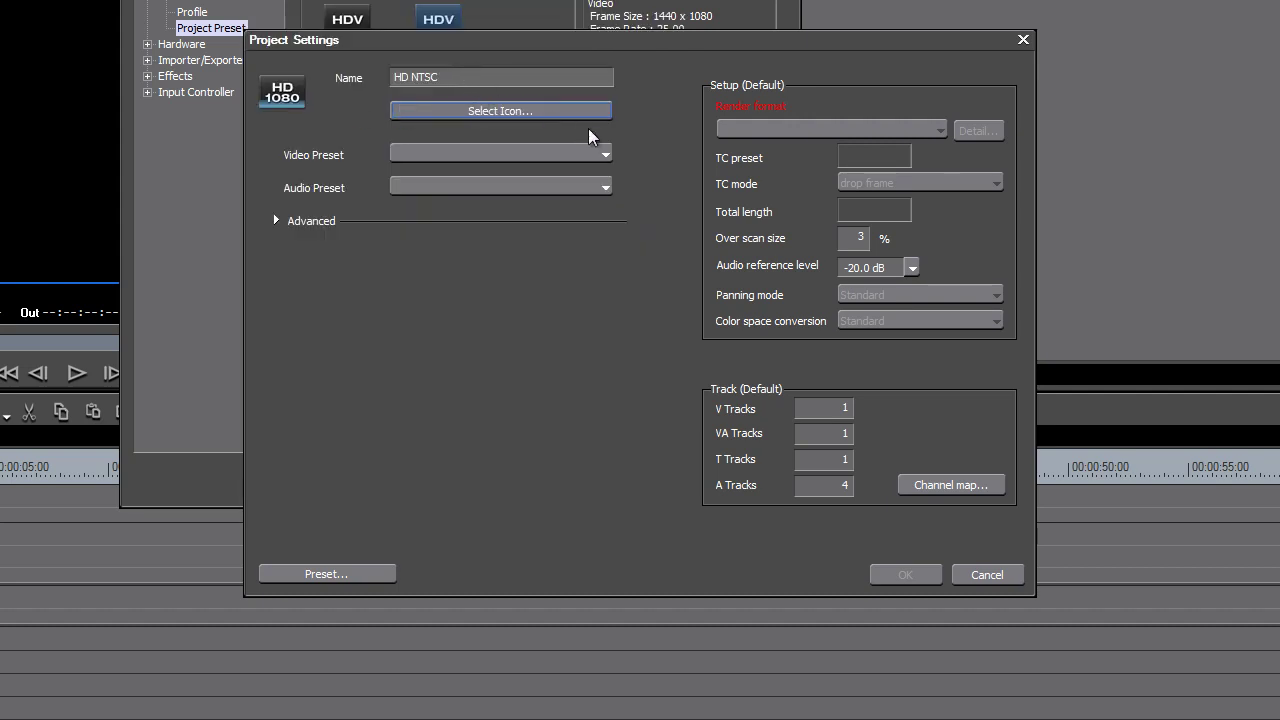
- Save the HD NTSC preset with HD 1920 x 1080 59.94i video and Canopus HQ Fine rendering
left_click(604, 155)
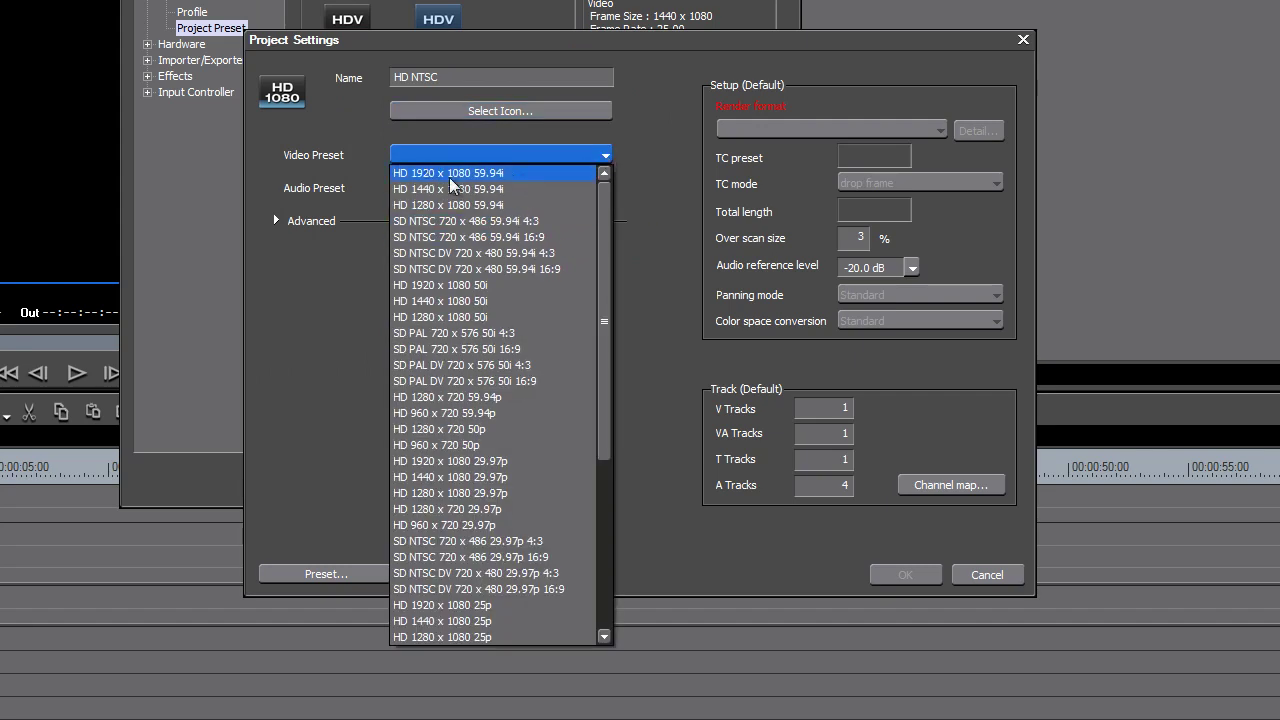
left_click(518, 173)
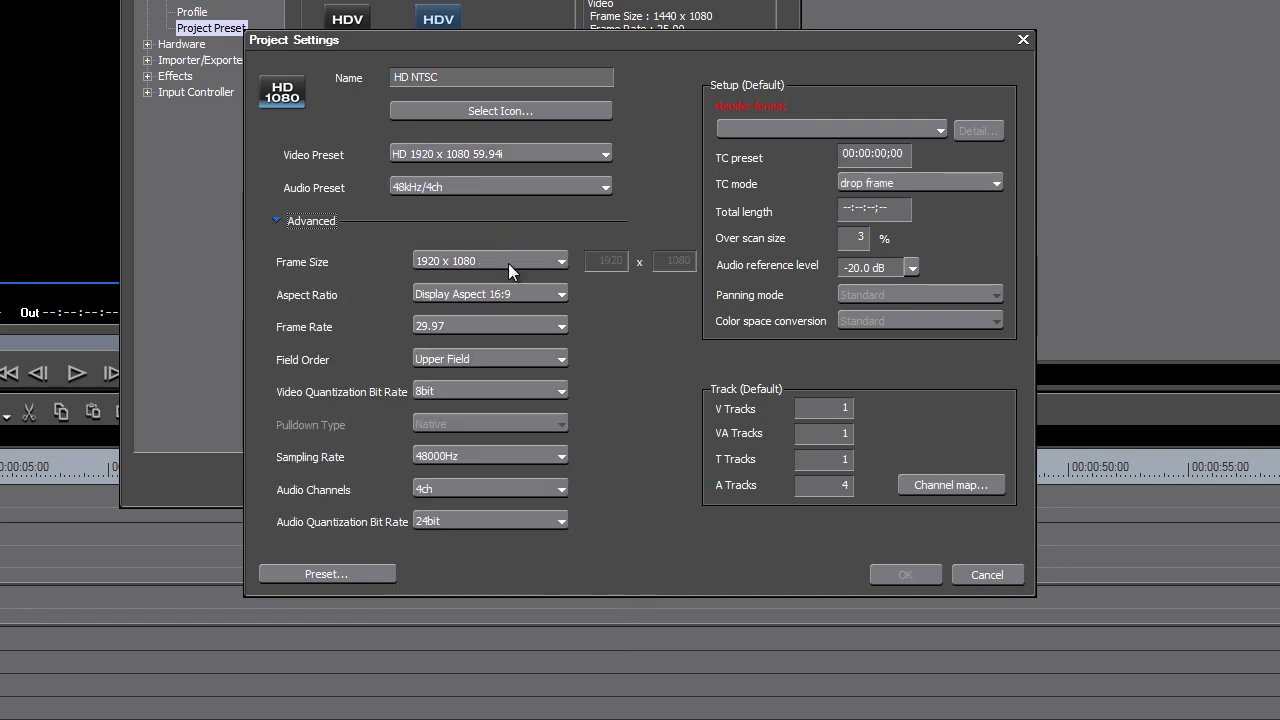
left_click(940, 130)
left_click(888, 151)
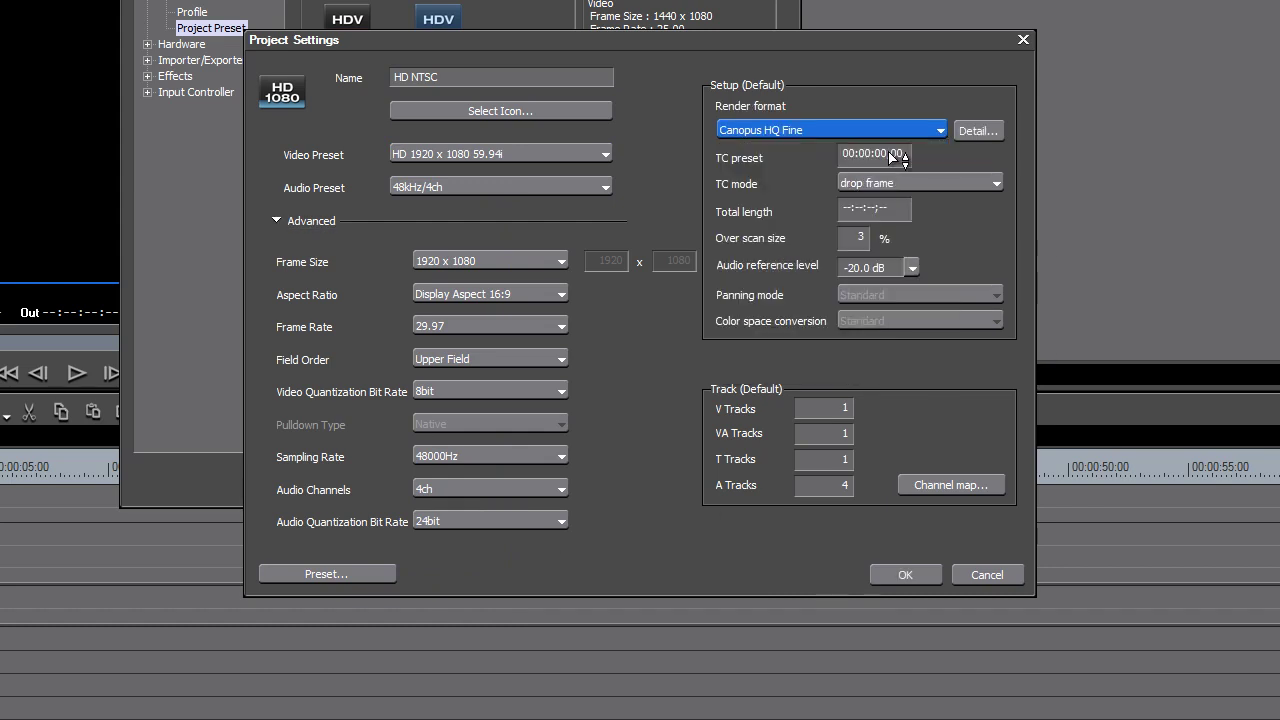
left_click(907, 575)
left_click(385, 431)
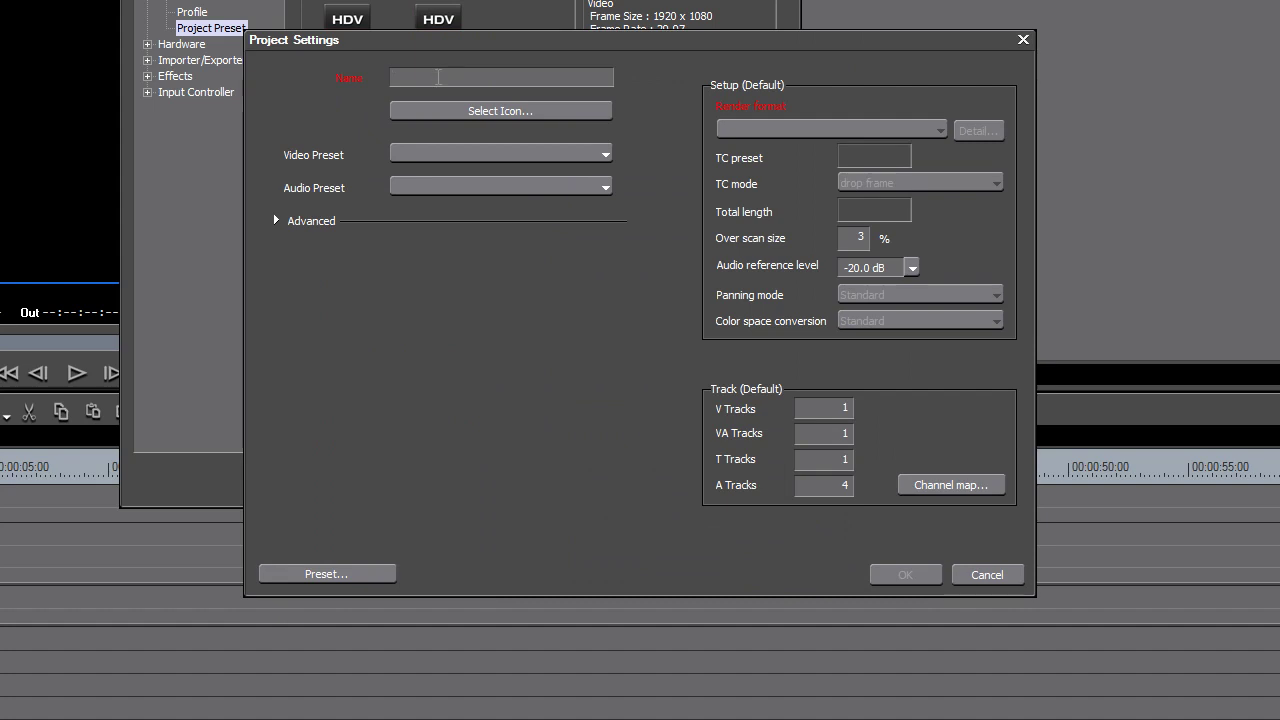
- Name the new preset 'HD Pal' and give it the yellow HD1080 icon
type("HD Pal")
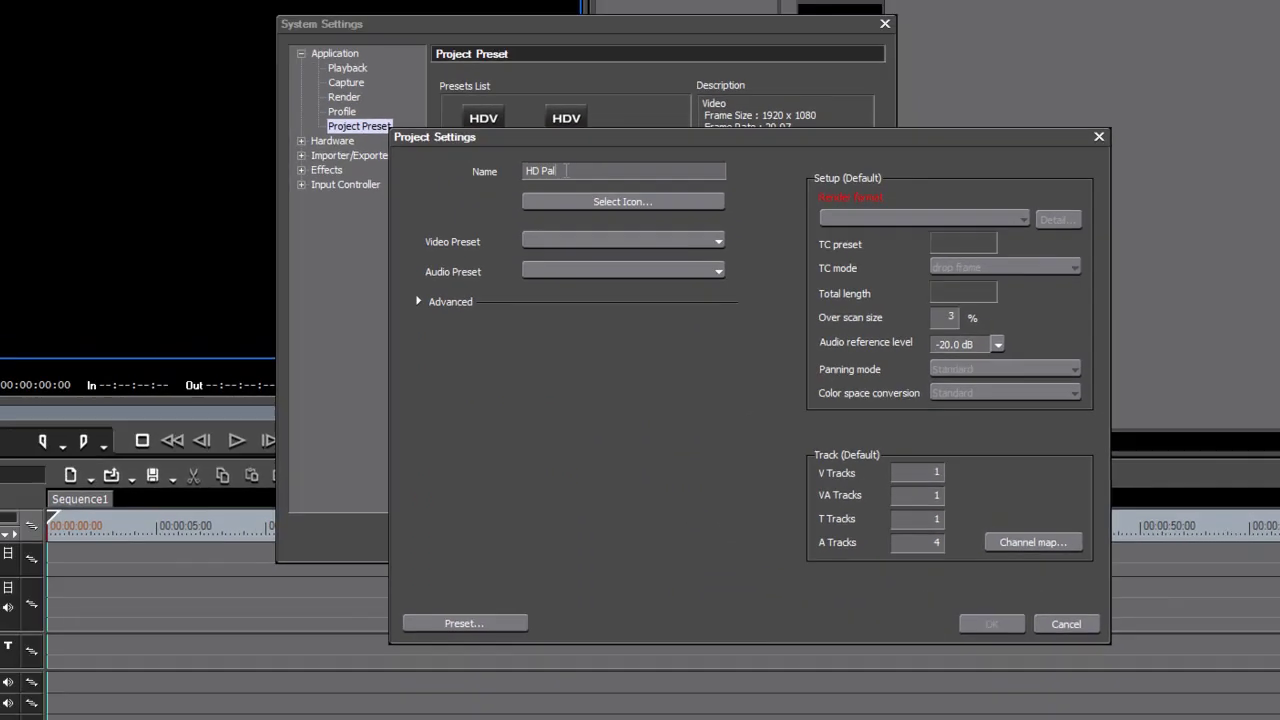
left_click(500, 110)
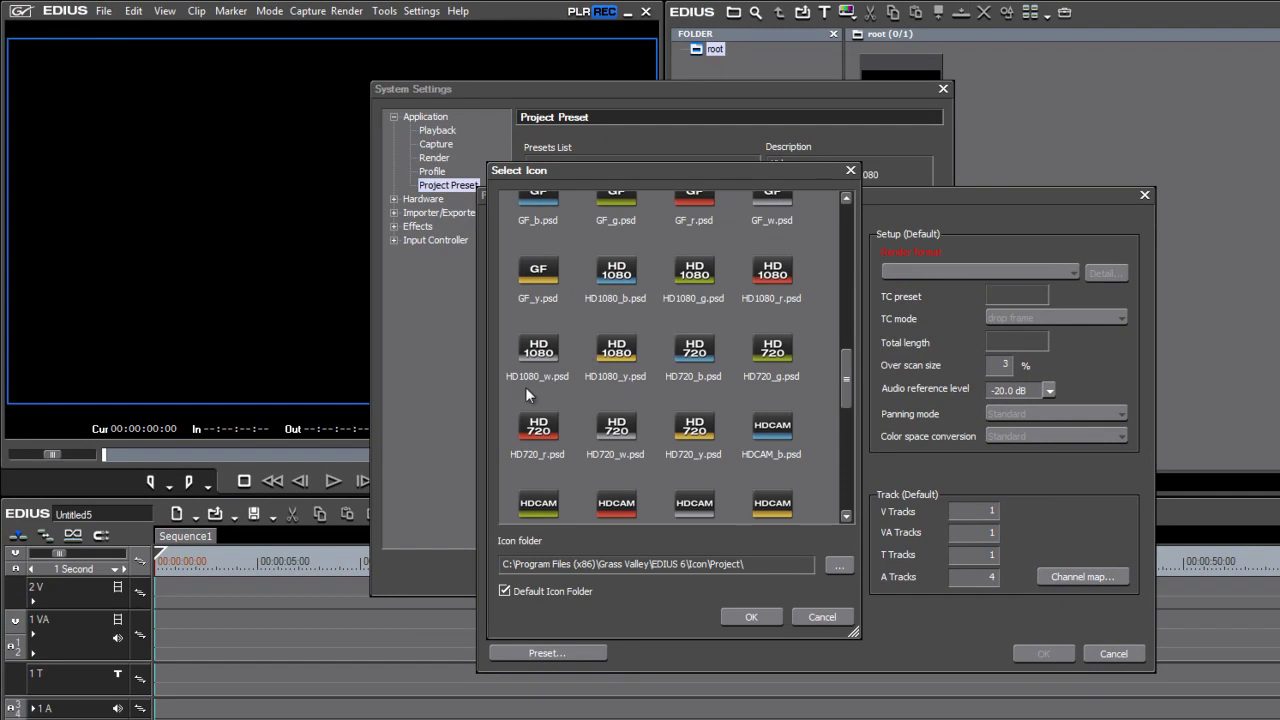
left_click(612, 358)
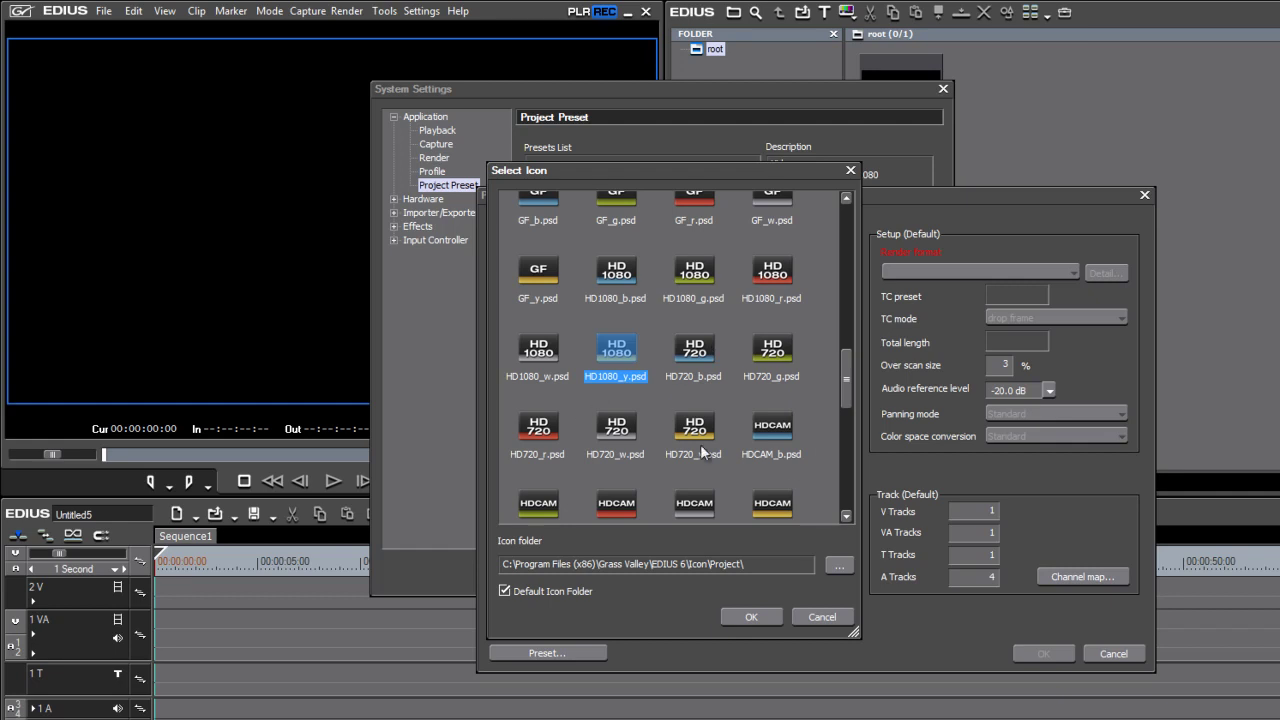
left_click(764, 616)
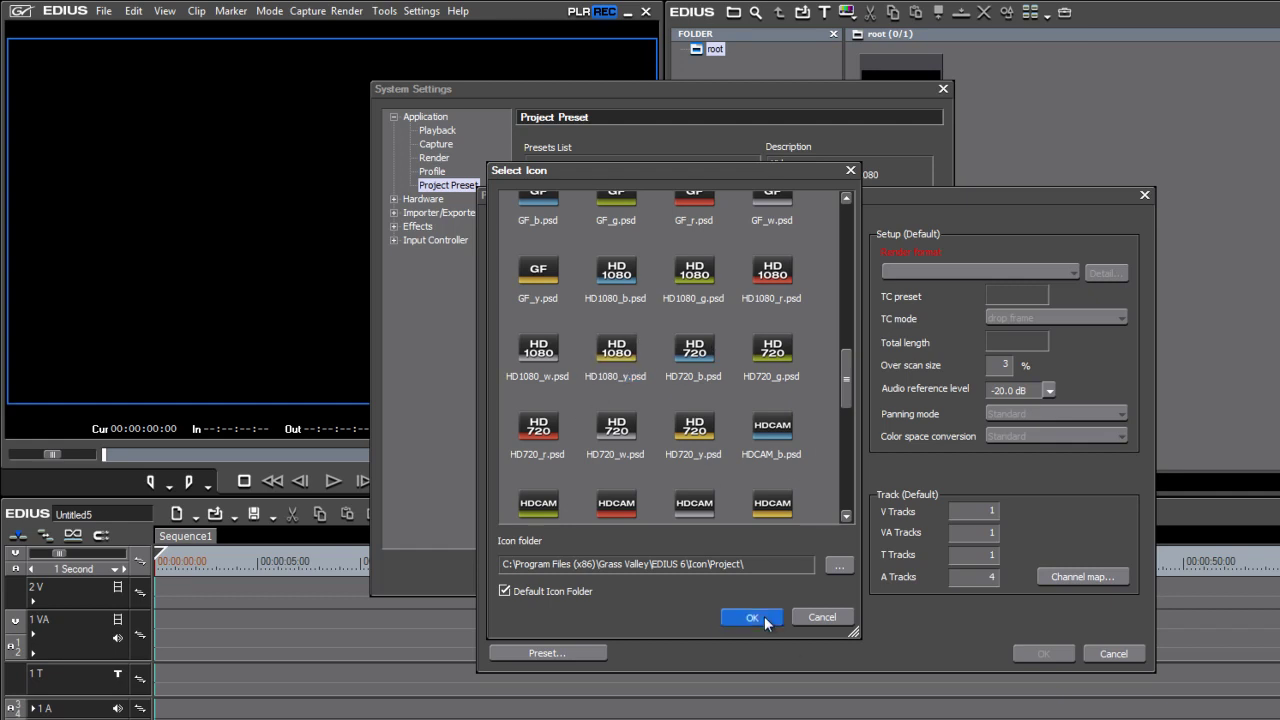
left_click(764, 616)
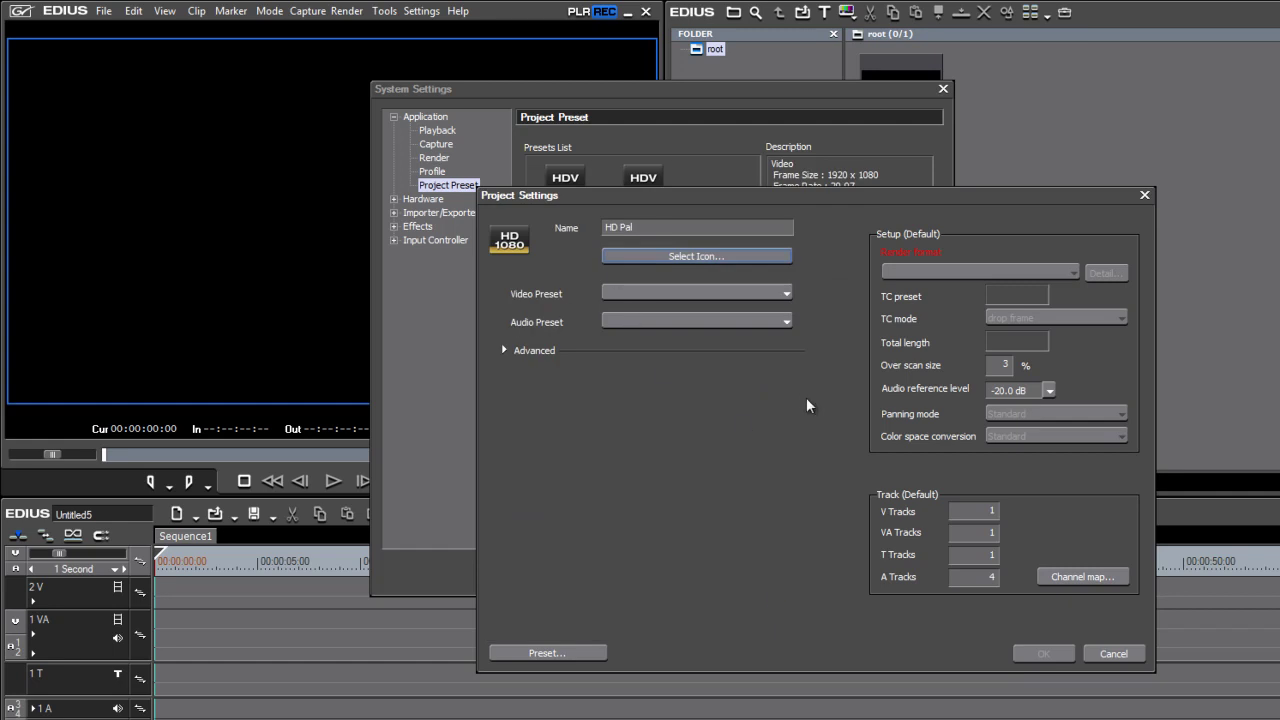
- Set HD 1920 x 1080 50i video, 48kHz/4ch audio and Canopus HQ Fine rendering, then save
left_click(784, 292)
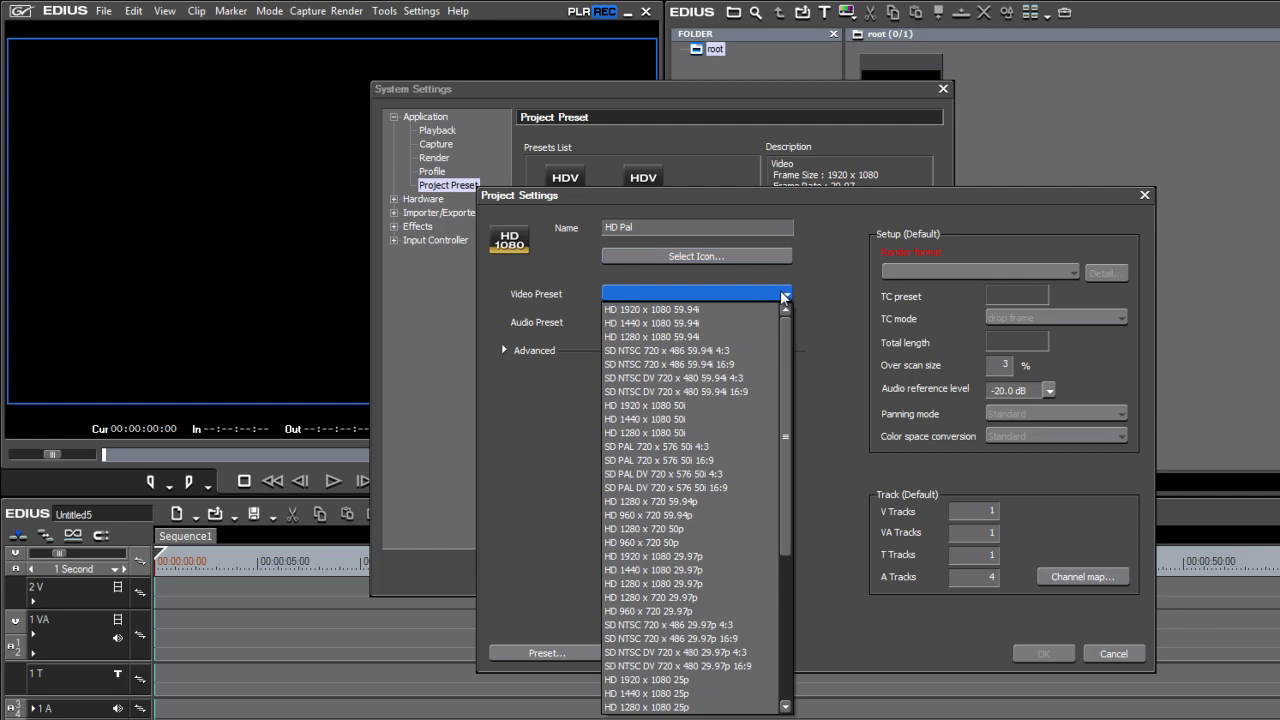
left_click(704, 406)
left_click(786, 320)
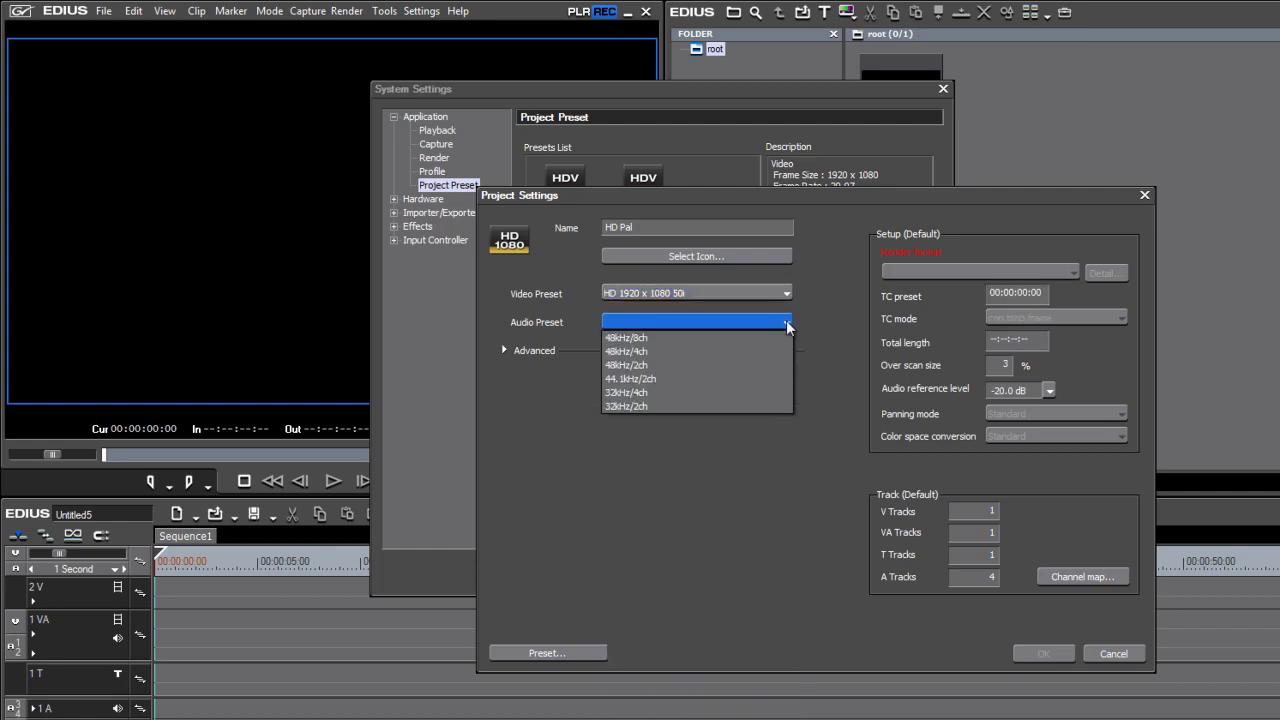
left_click(693, 350)
left_click(1027, 272)
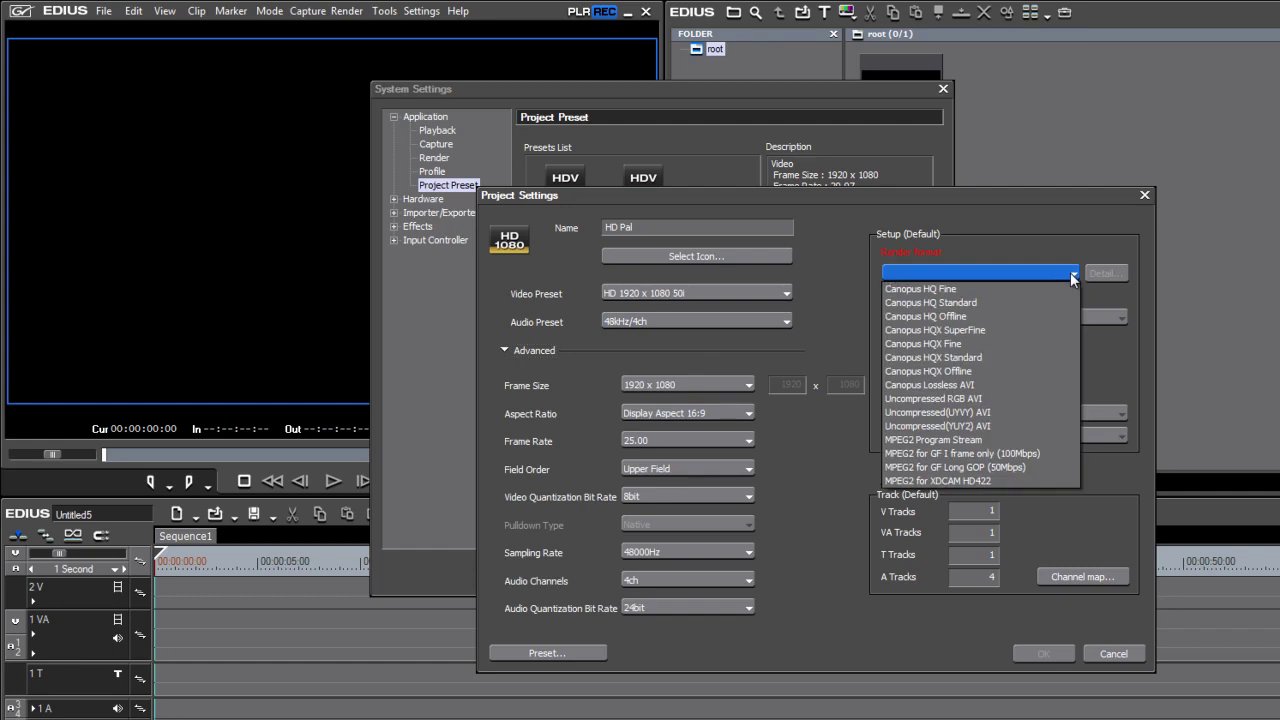
left_click(1011, 288)
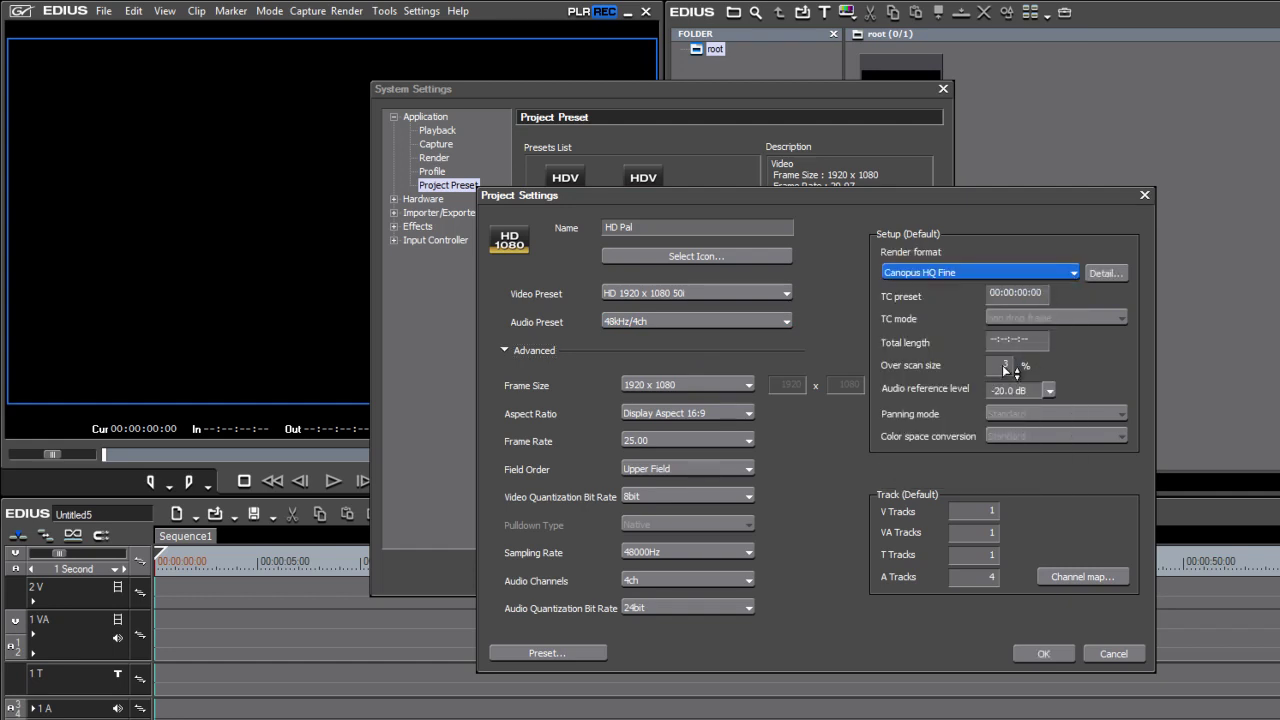
key("Return")
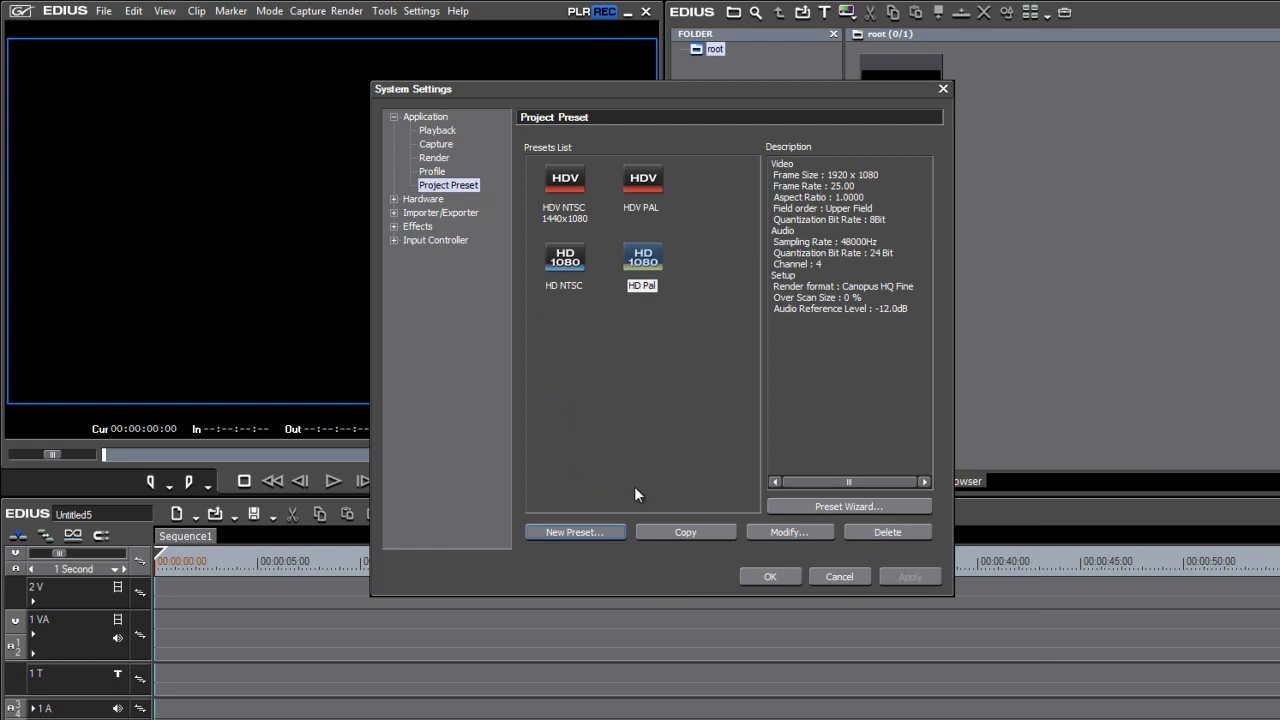
- Create a new preset named 'HD NTSC Progressive' with the green HD1080 icon
left_click(590, 535)
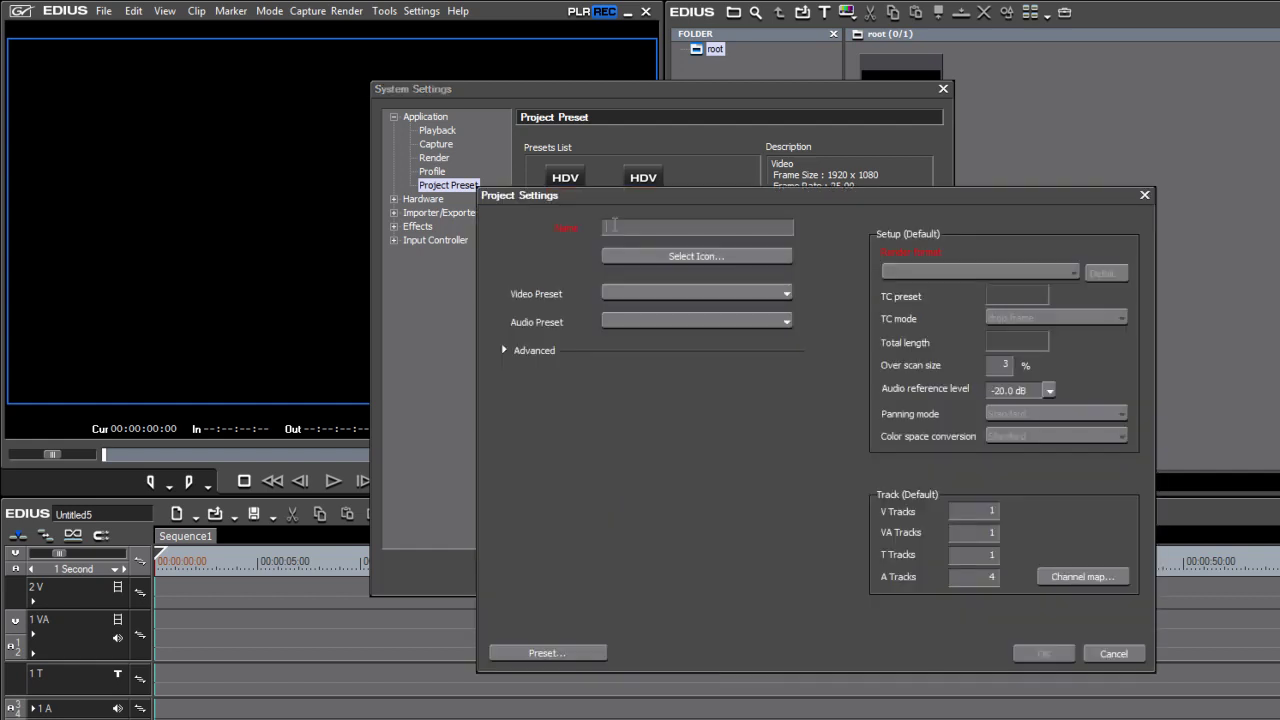
type("HD NTSC Progressive")
left_click(712, 259)
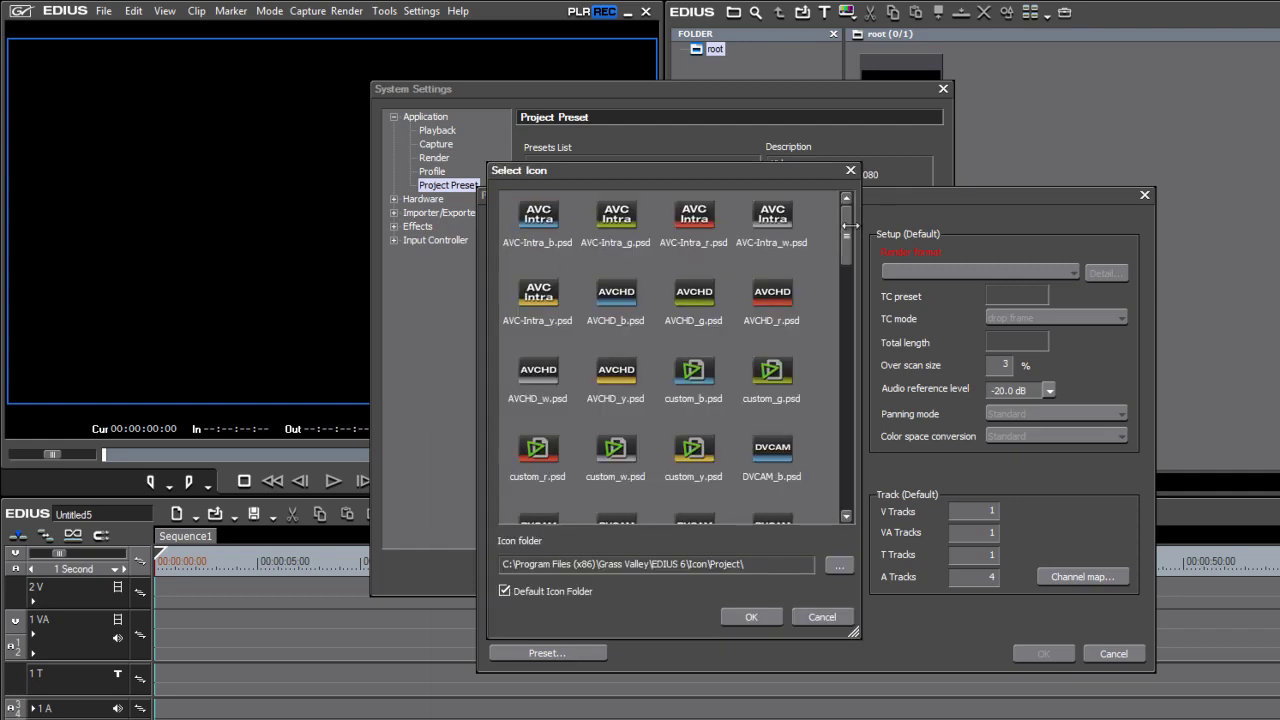
scroll(694, 352, "down", 5)
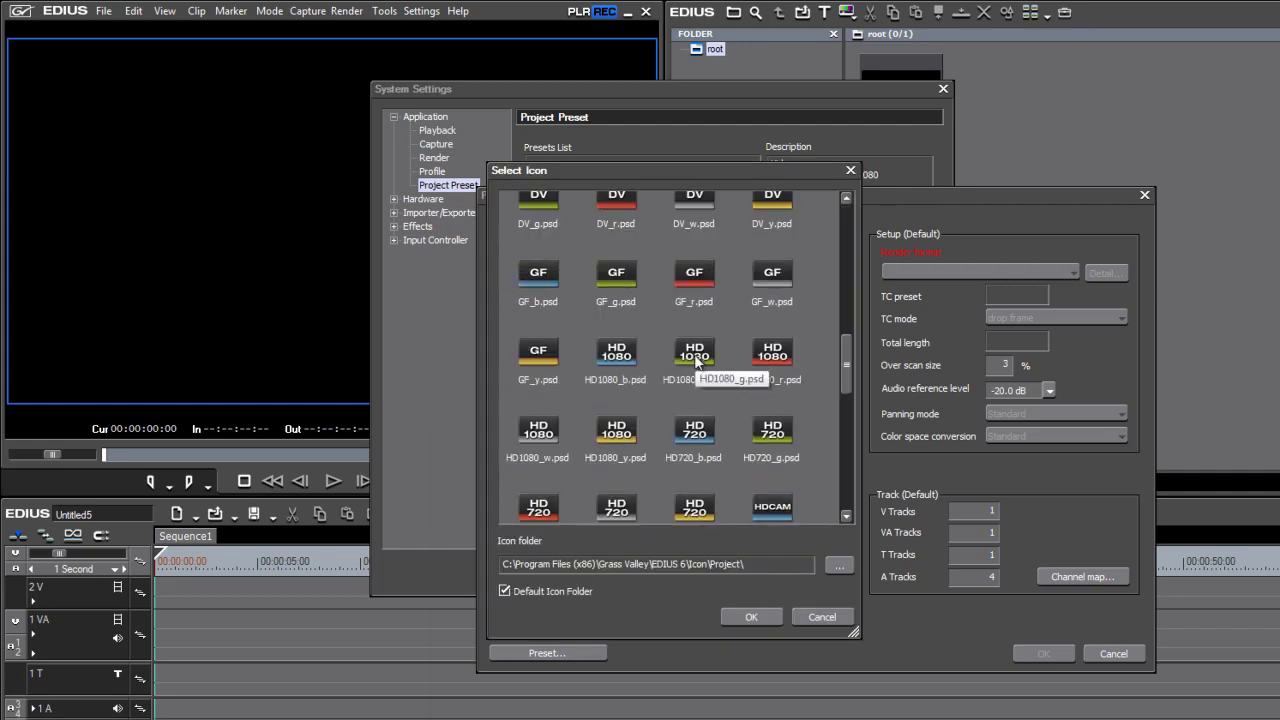
double_click(694, 353)
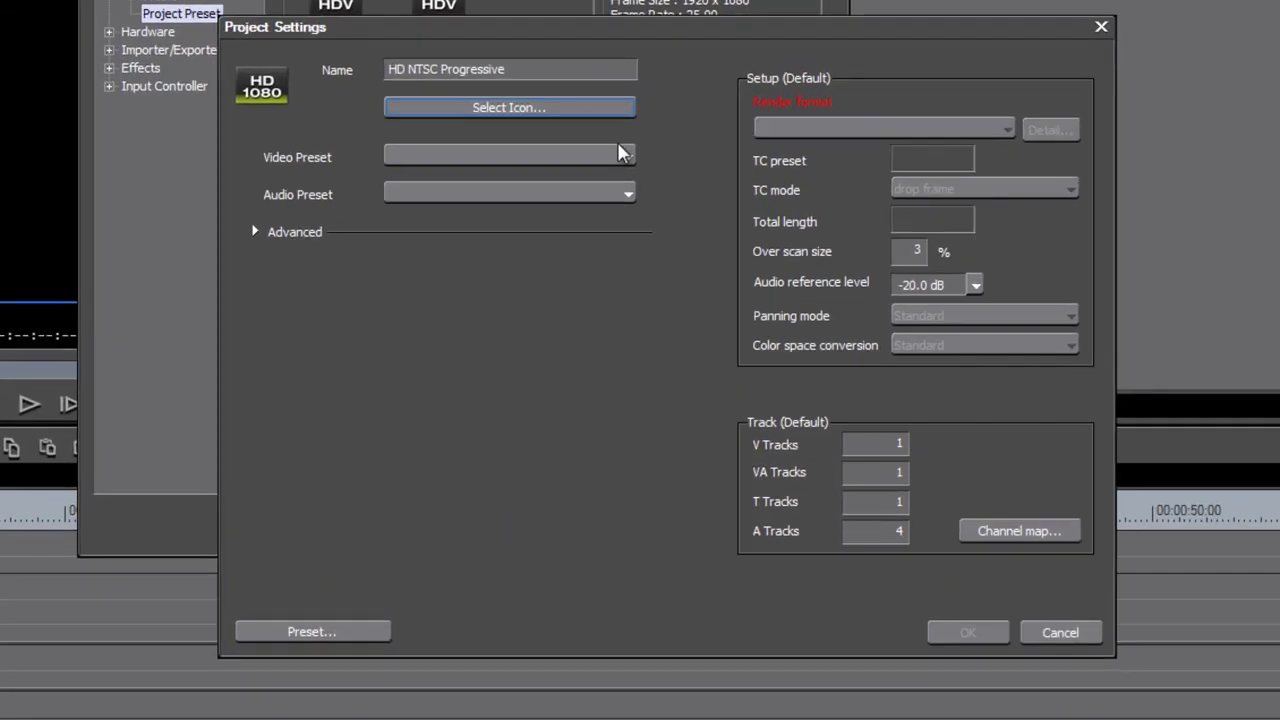
- Choose HD 1920 x 1080 29.97p video, 48kHz/4ch audio and Canopus HQ Fine rendering
left_click(624, 154)
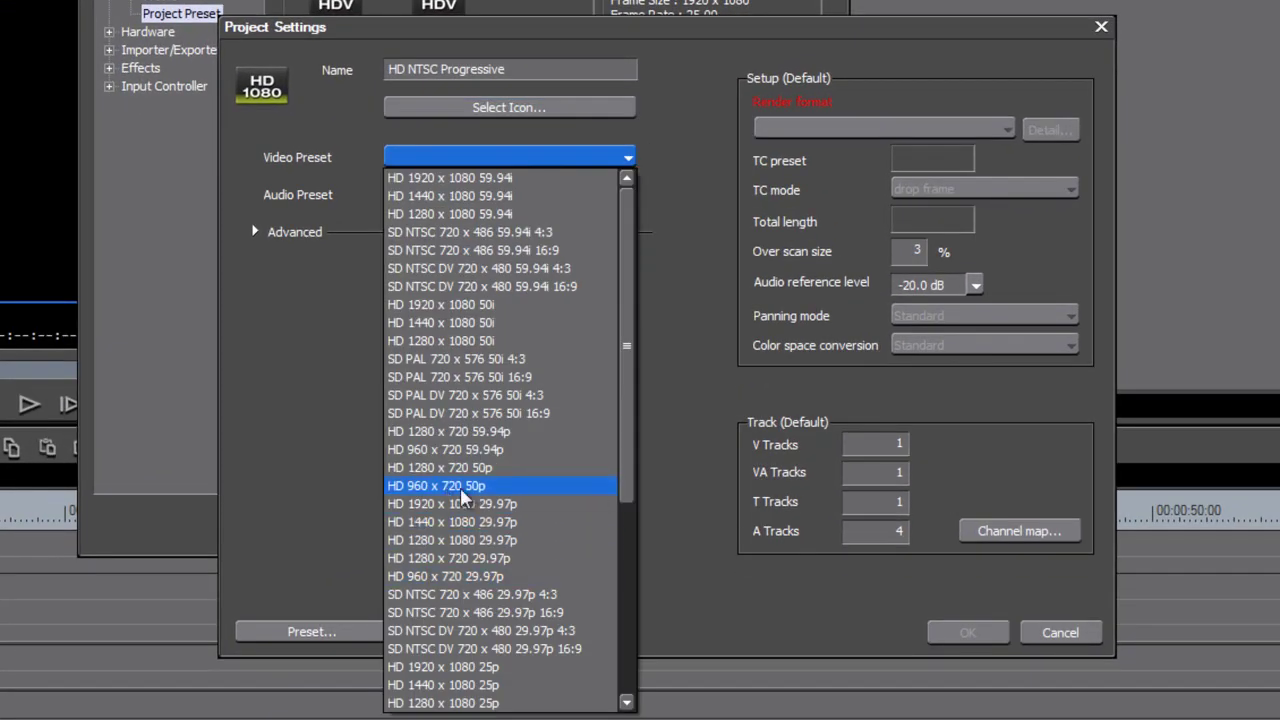
left_click(528, 508)
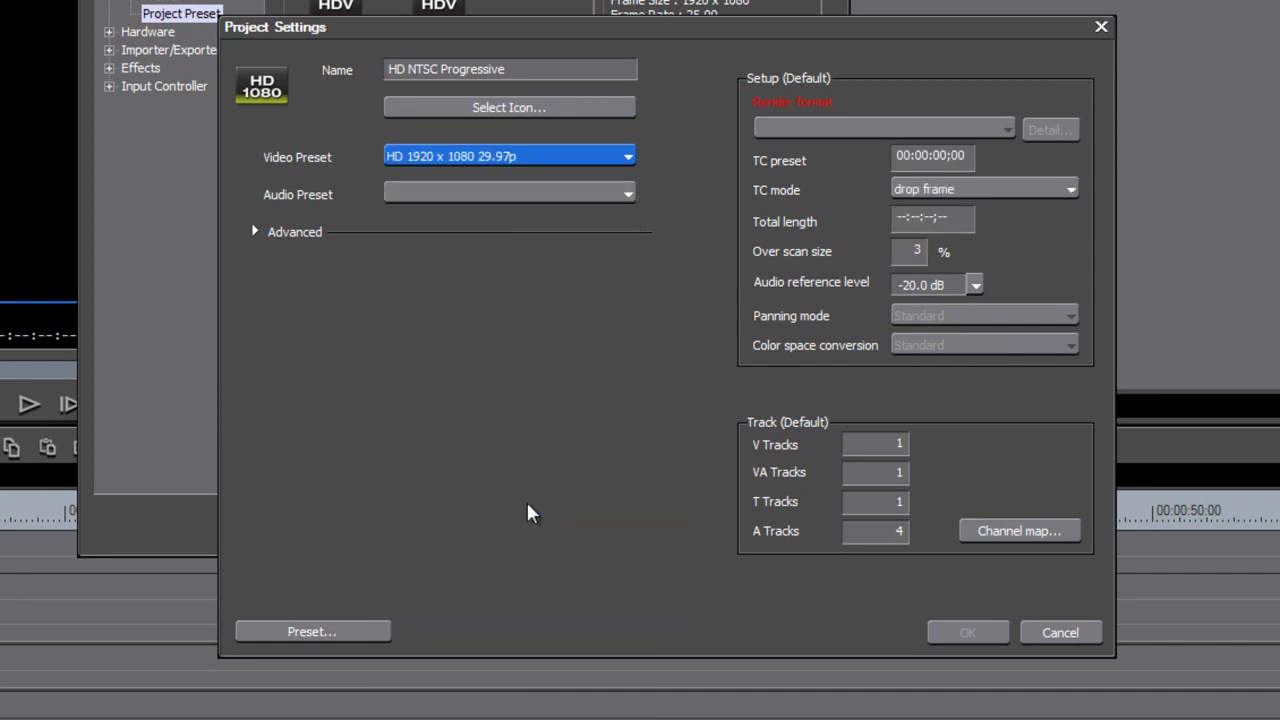
left_click(578, 193)
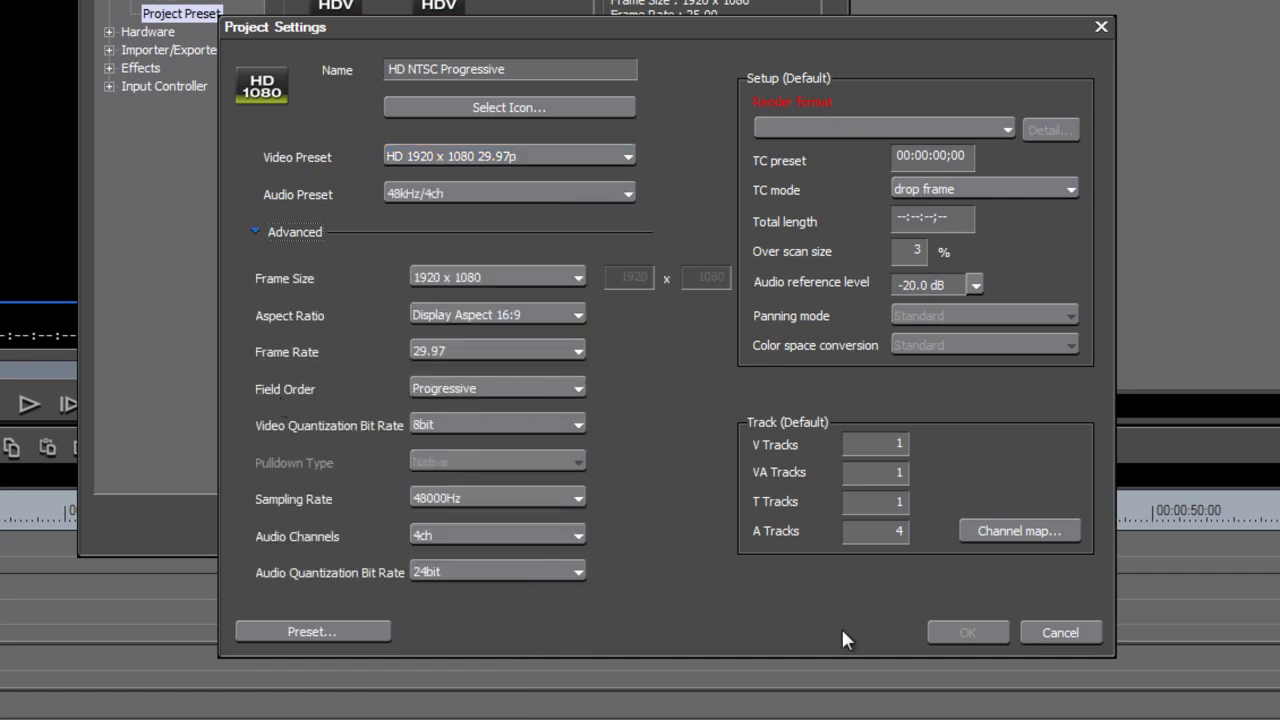
left_click(1005, 129)
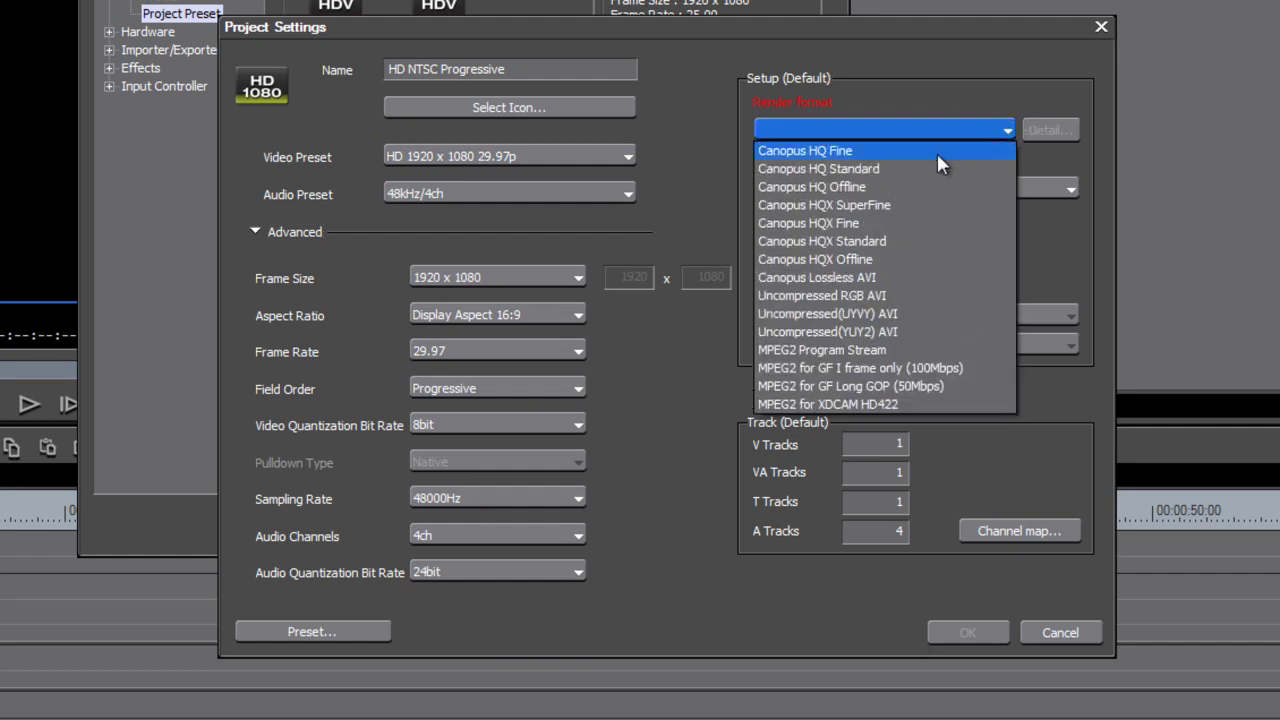
left_click(936, 150)
- Set overscan to 0 and the audio reference level to -12, then save the preset
double_click(921, 250)
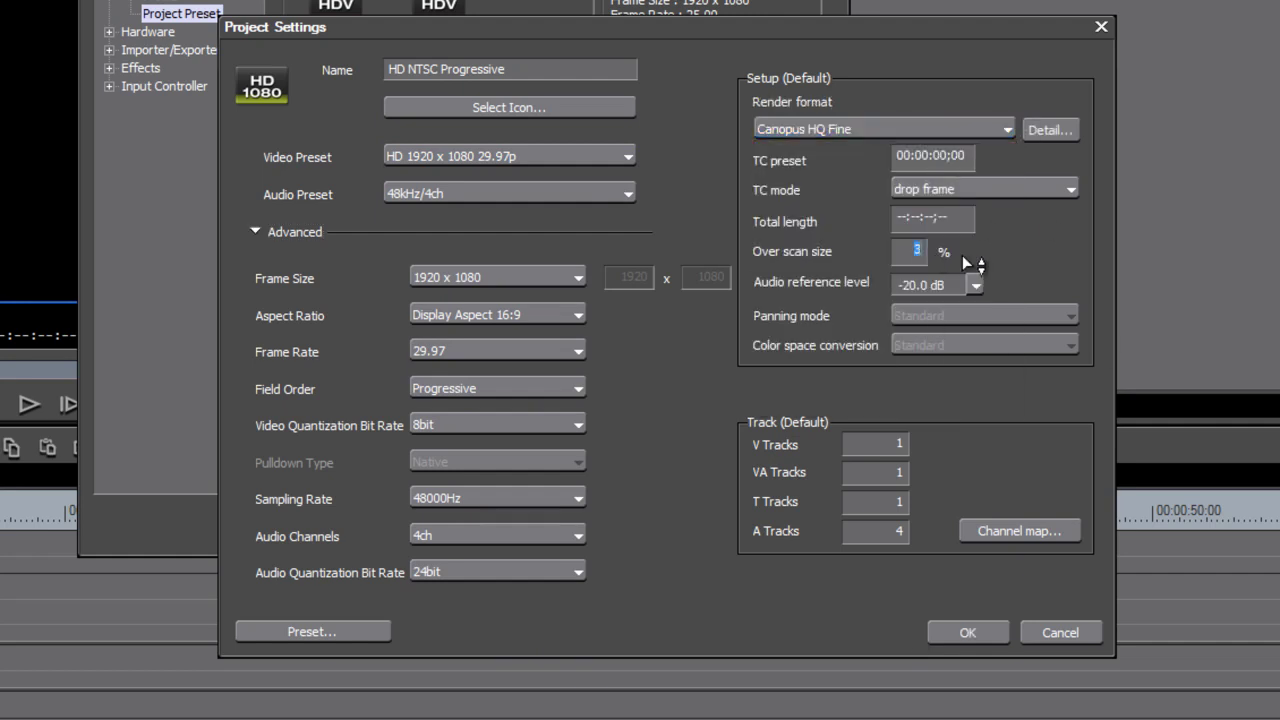
type("0")
double_click(911, 284)
type("12")
left_click(967, 632)
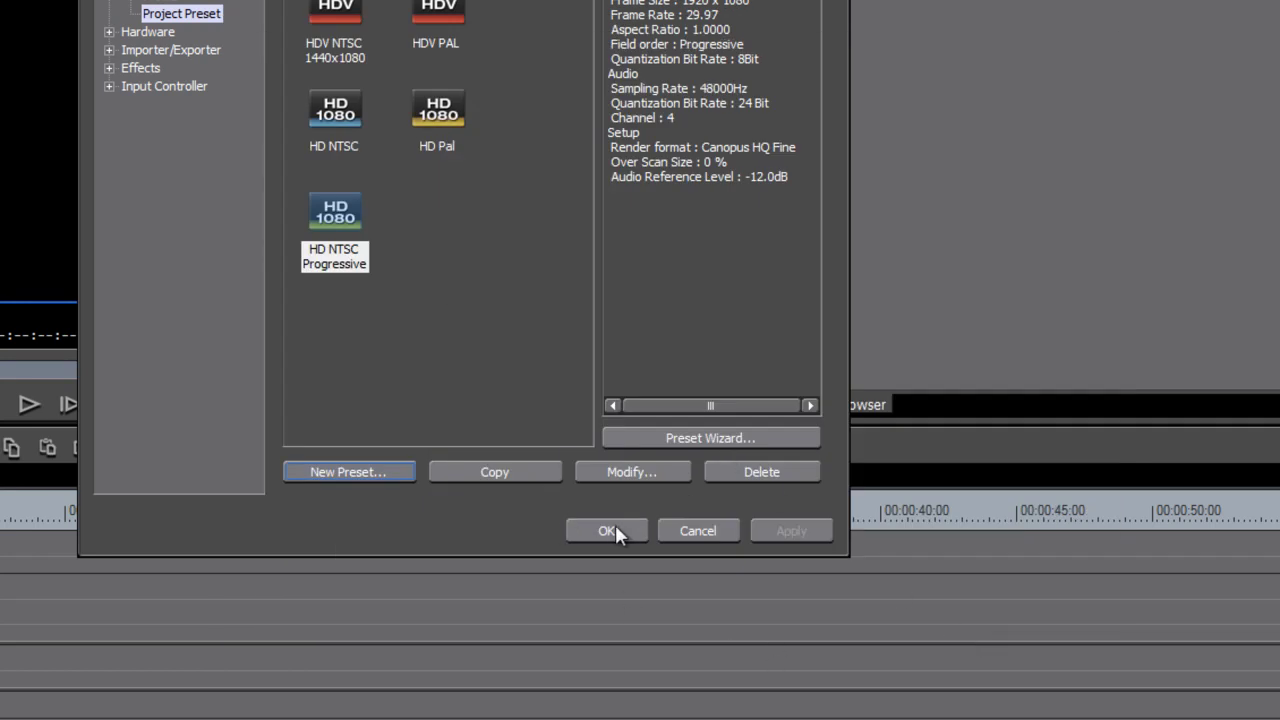
- Create a new preset named 'HD PAL Progressive' with the red HD1080 icon
left_click(350, 470)
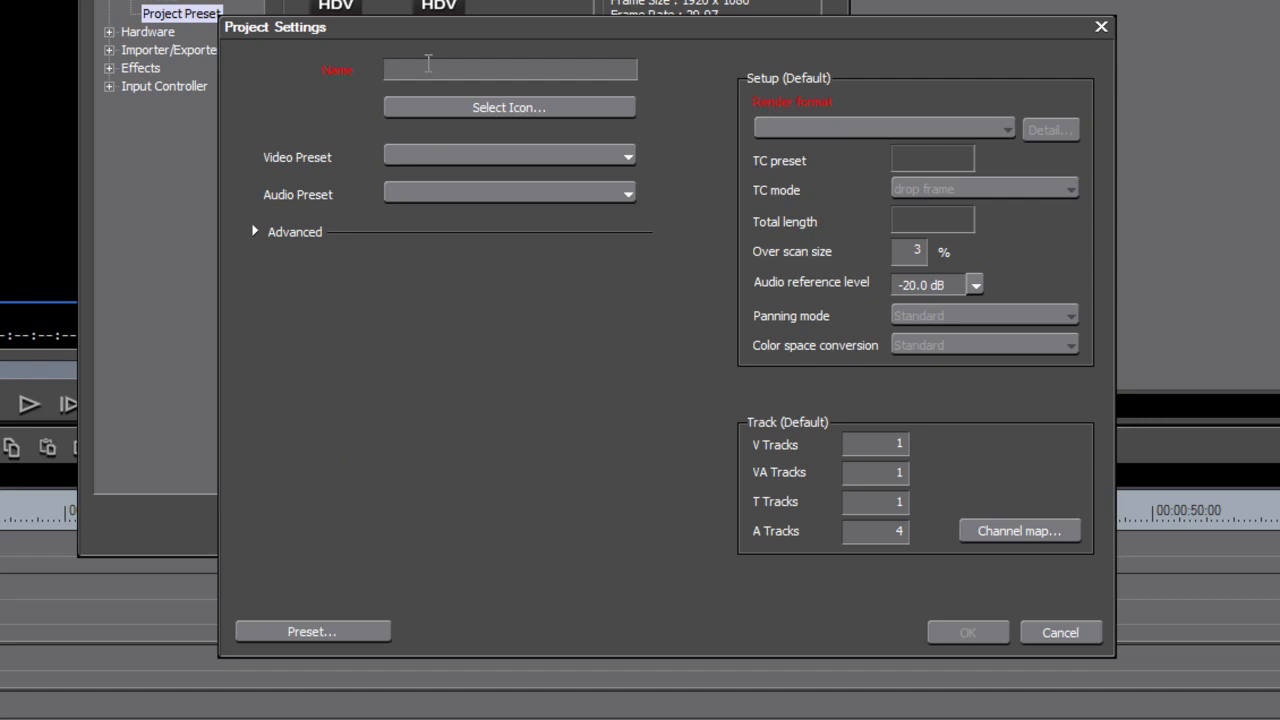
type("HD PAL Progressive")
left_click(555, 108)
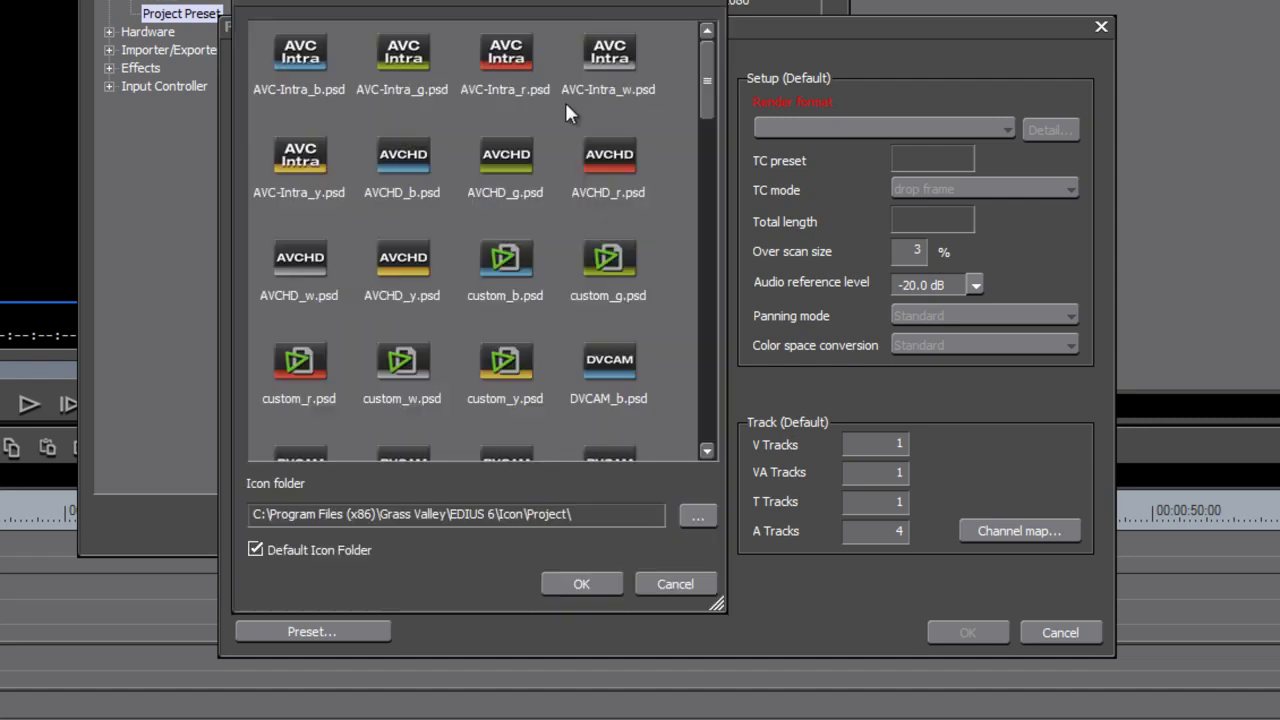
scroll(620, 140, "down", 5)
double_click(609, 132)
left_click(628, 157)
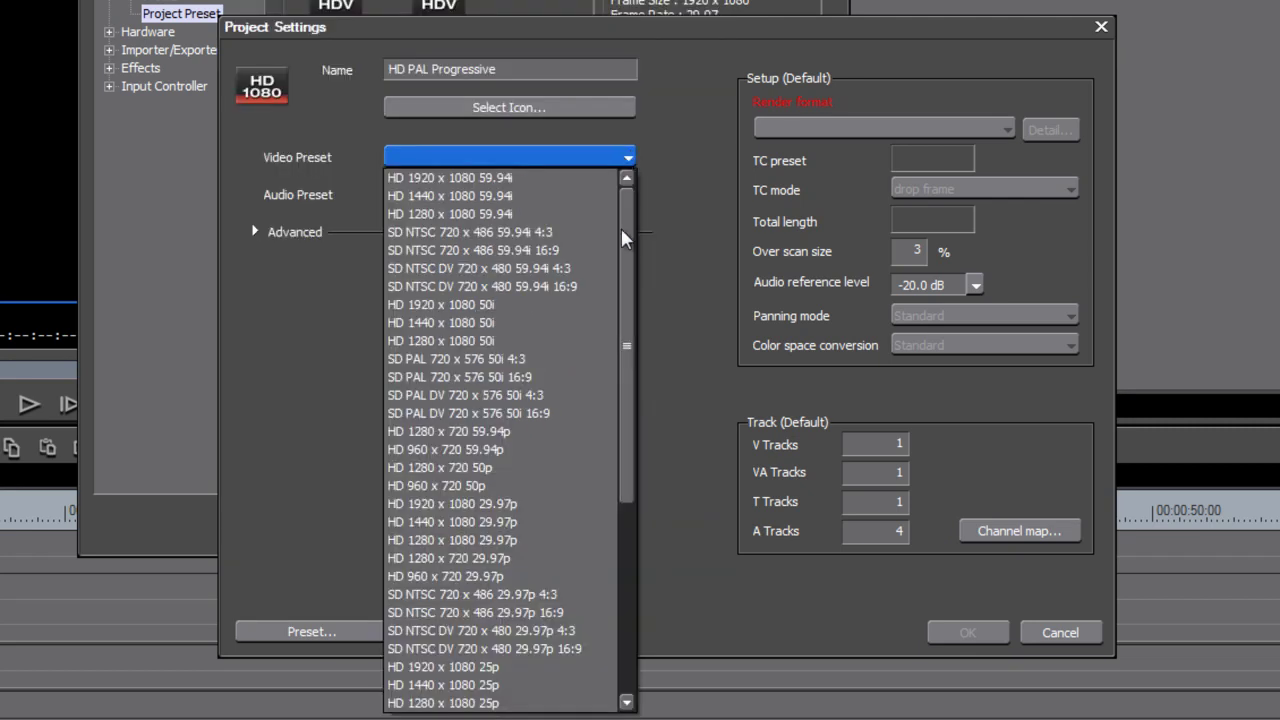
- Set HD 1920 x 1080 25p video, 48kHz/4ch audio and Canopus HQ Fine rendering, then save
left_click_drag(621, 228, 622, 252)
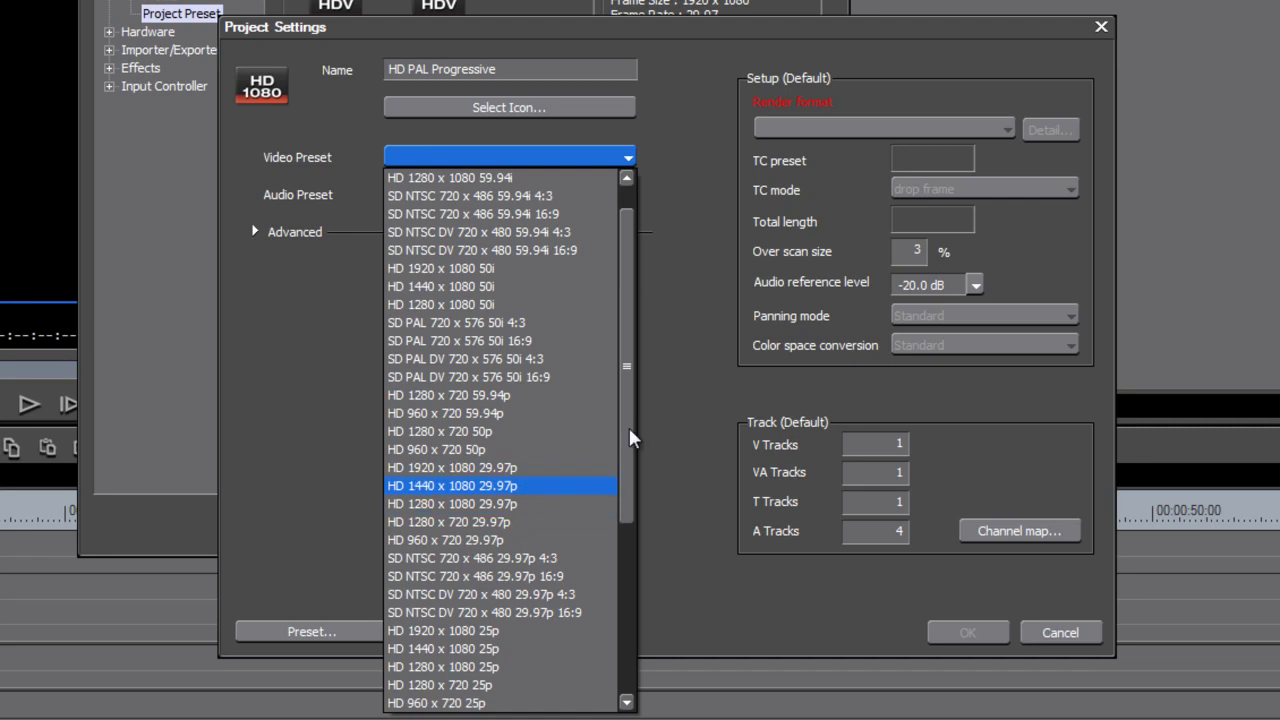
scroll(527, 499, "down", 2)
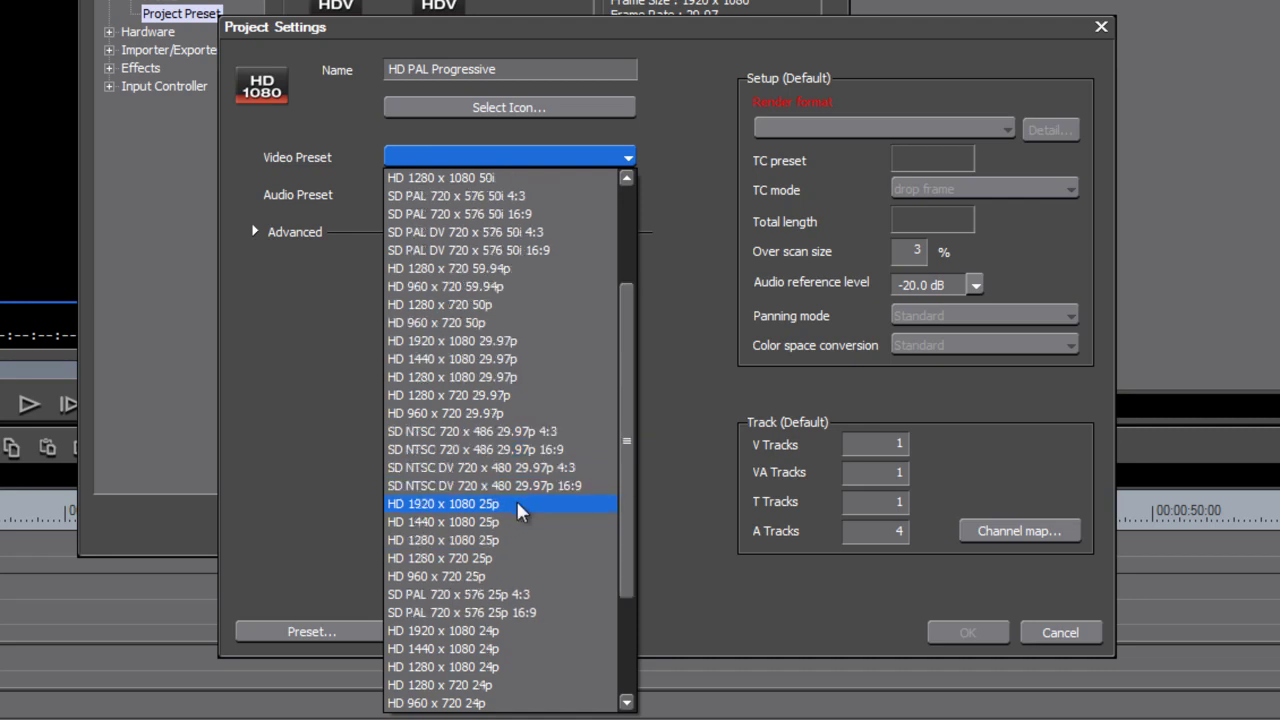
left_click(517, 503)
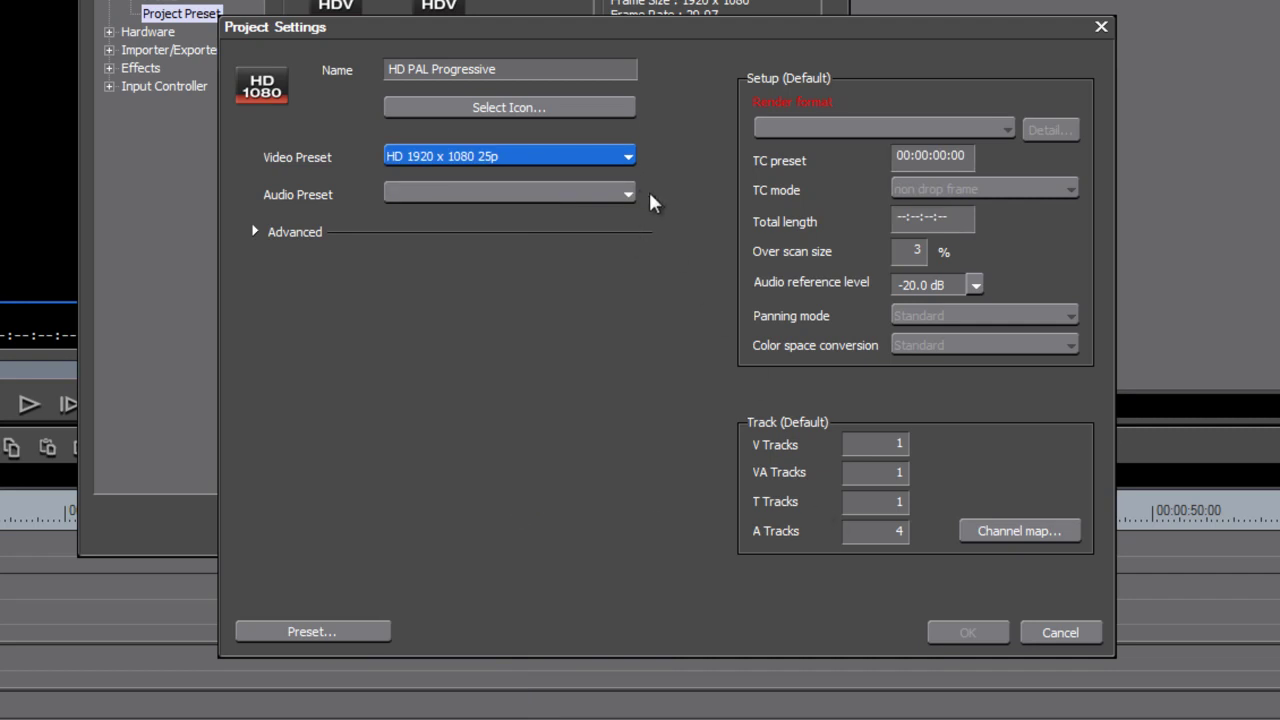
left_click(256, 231)
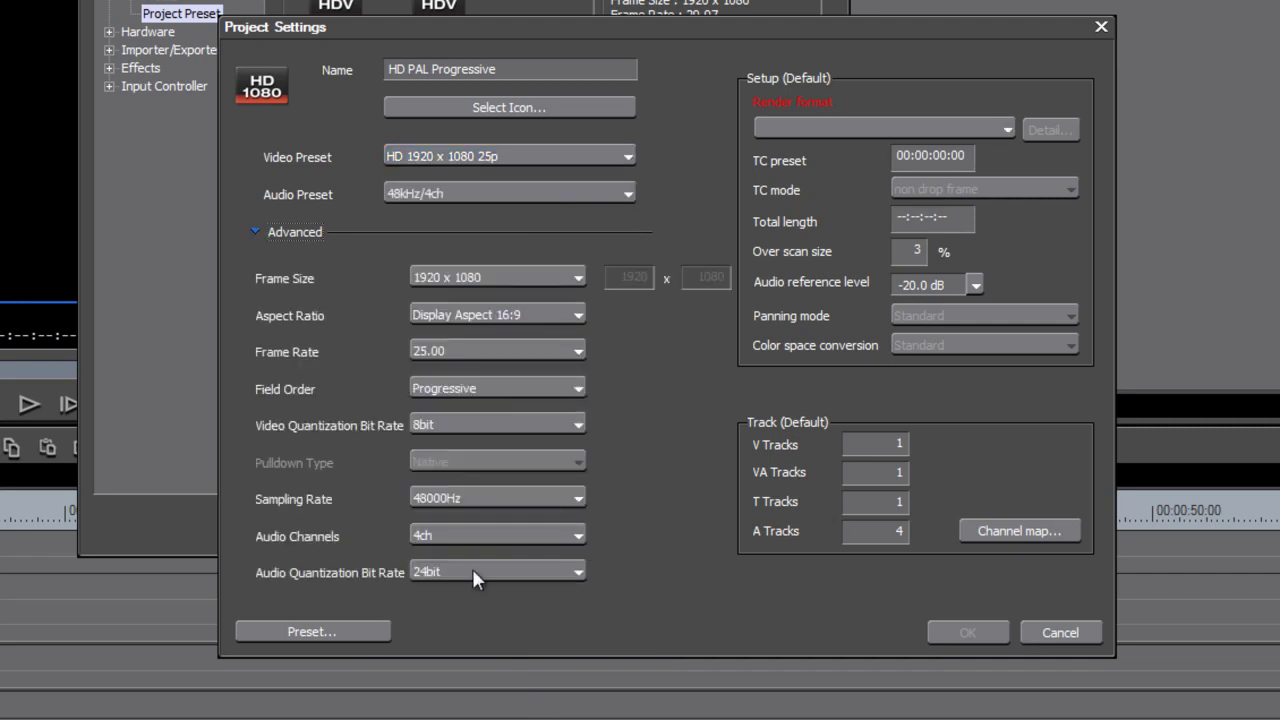
left_click(1009, 127)
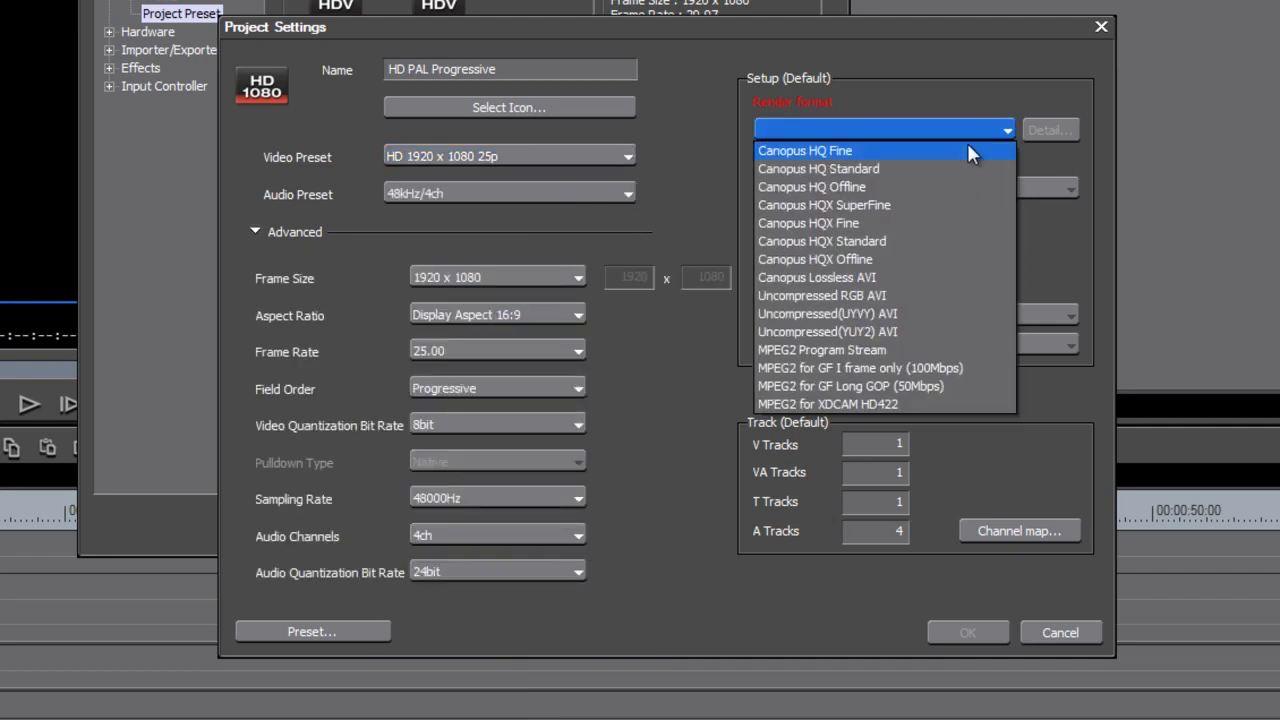
left_click(966, 145)
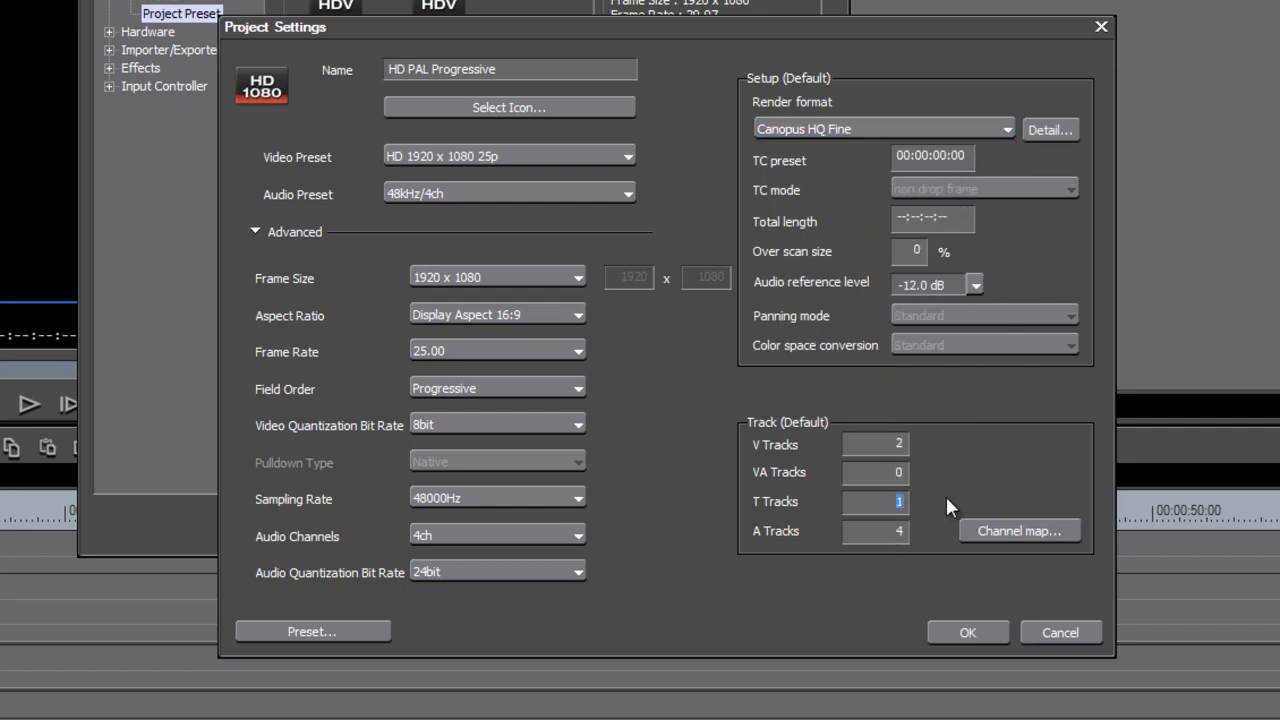
left_click(968, 632)
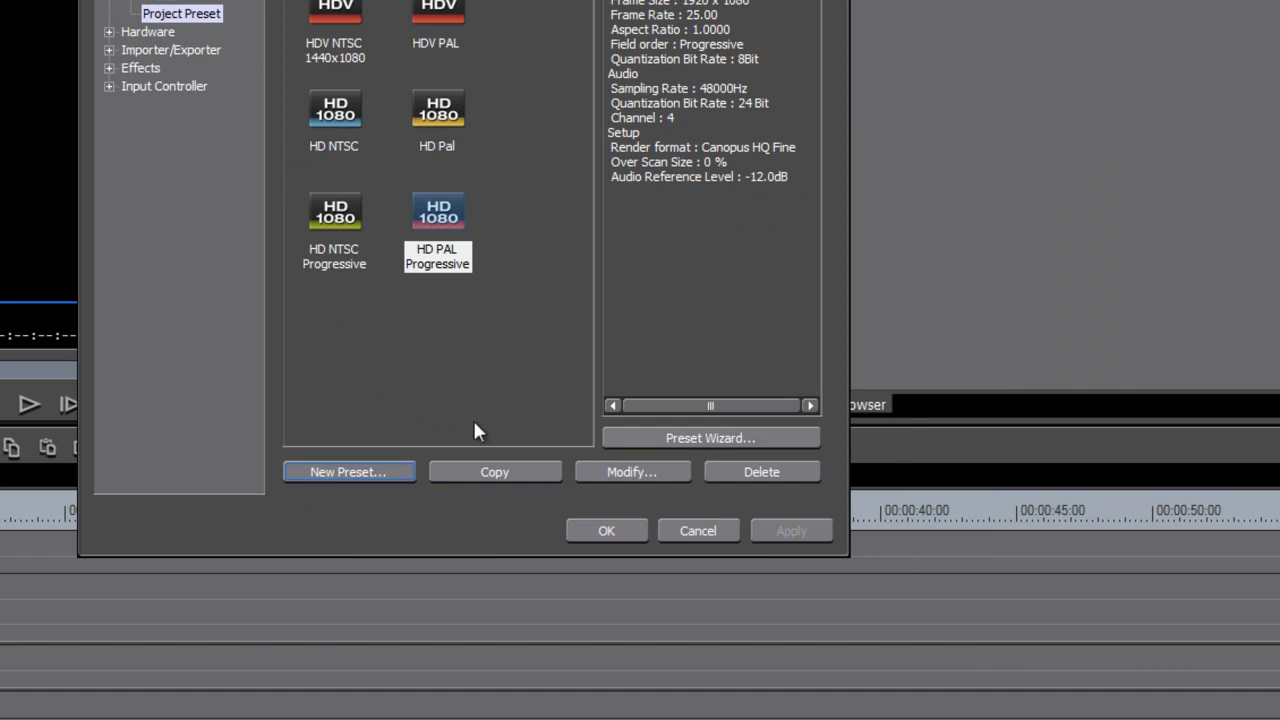
- Create a new preset named 'DV NTSC' and browse the video formats for SD NTSC 720 x 486
left_click(370, 470)
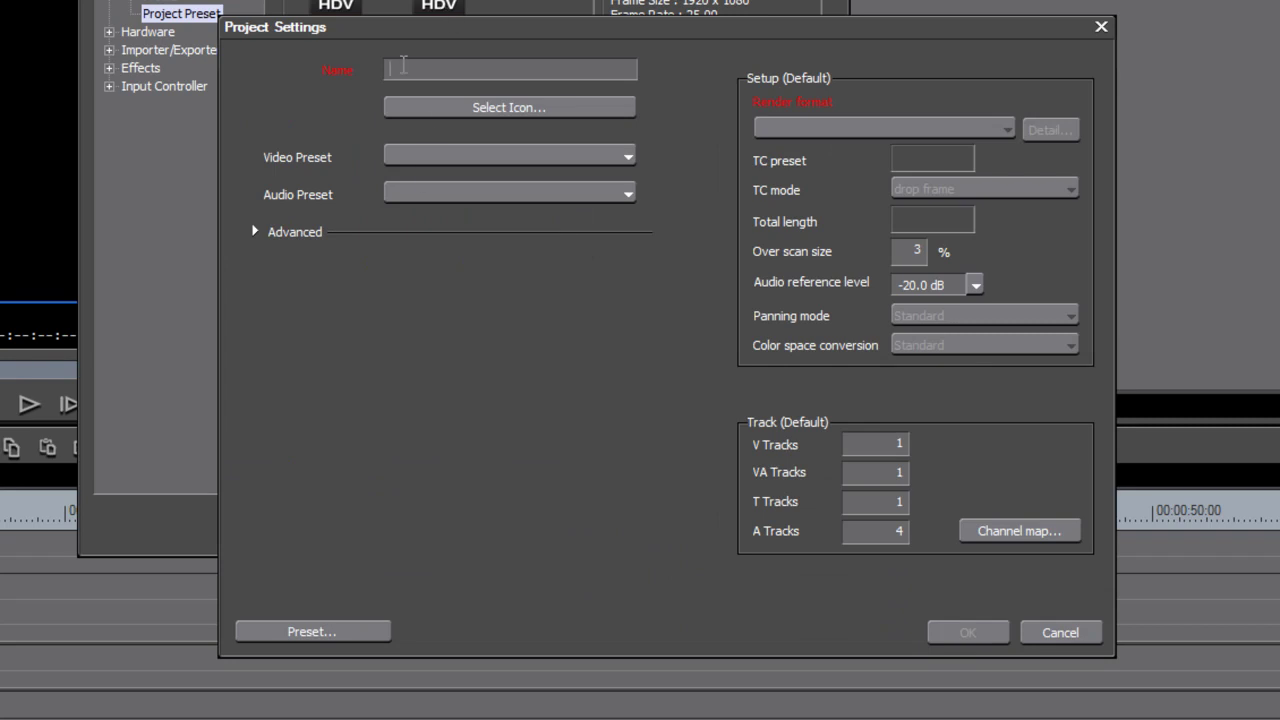
type("DV NTSC")
left_click(629, 157)
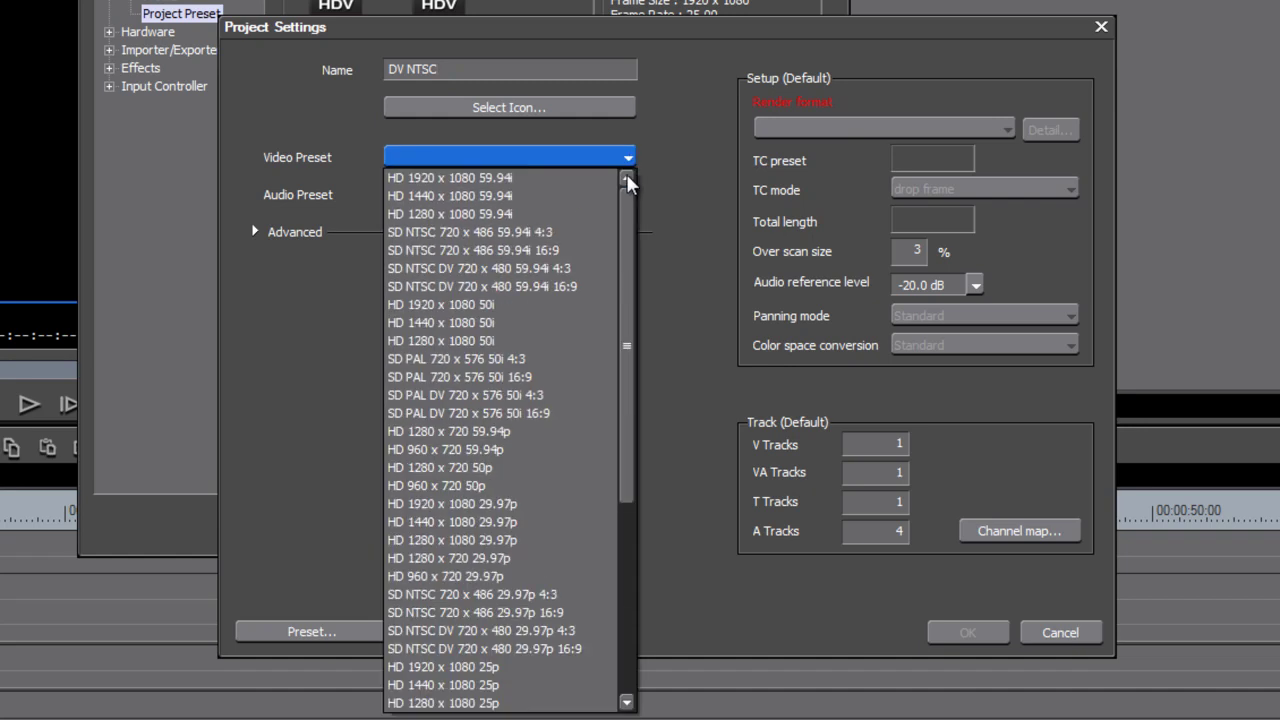
left_click_drag(623, 296, 550, 258)
- Give DV NTSC SD NTSC 720 x 486 59.94i 4:3 video, 48kHz/4ch audio, -12.0 dB reference, and save
left_click(566, 235)
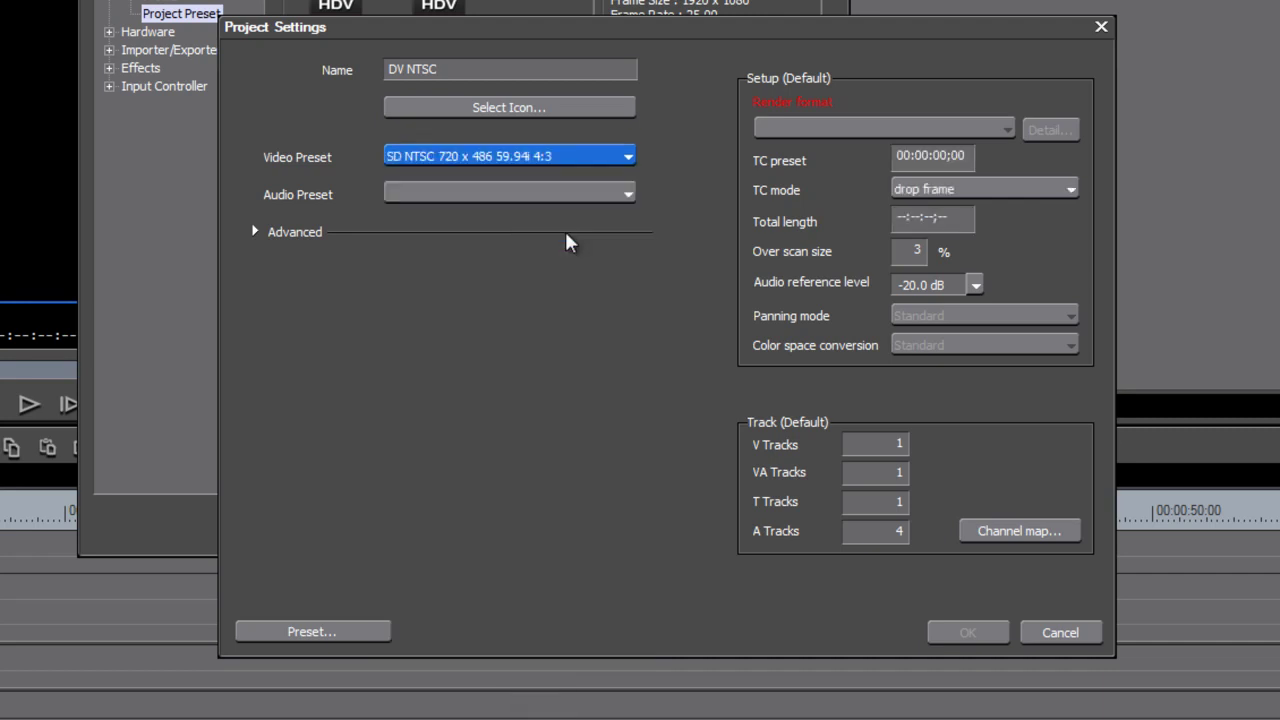
left_click(616, 194)
left_click(499, 240)
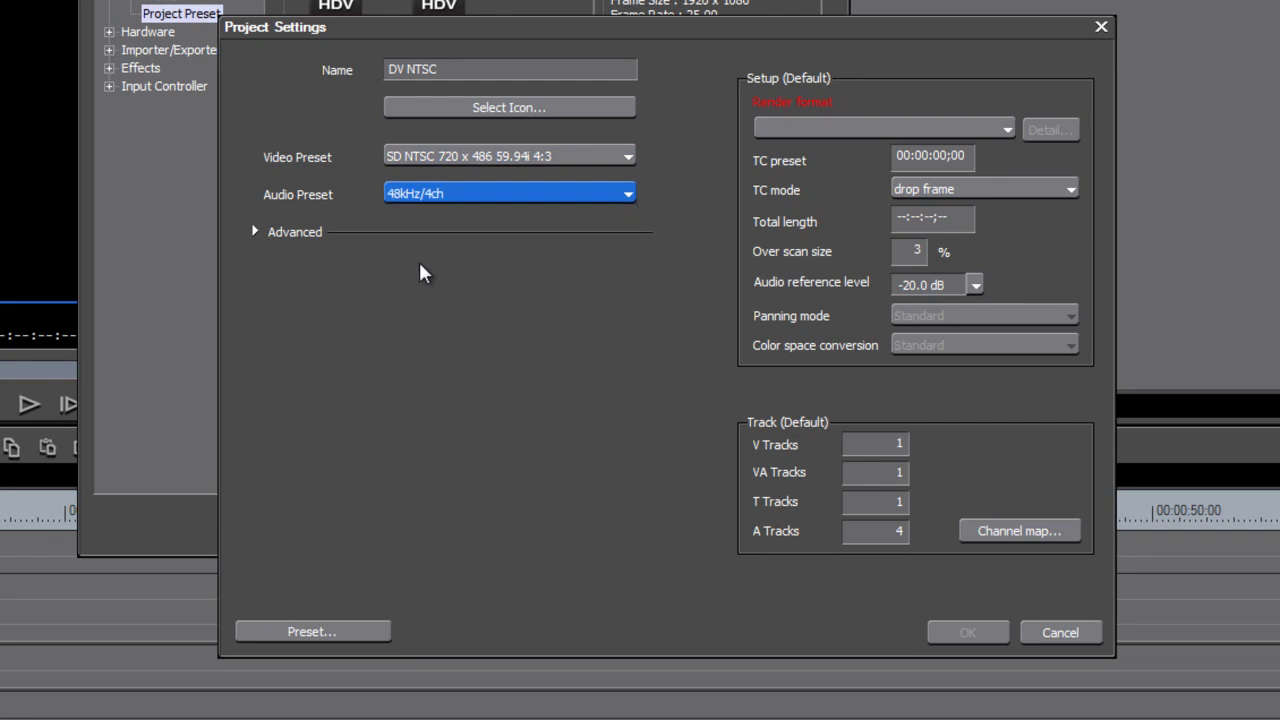
left_click(255, 231)
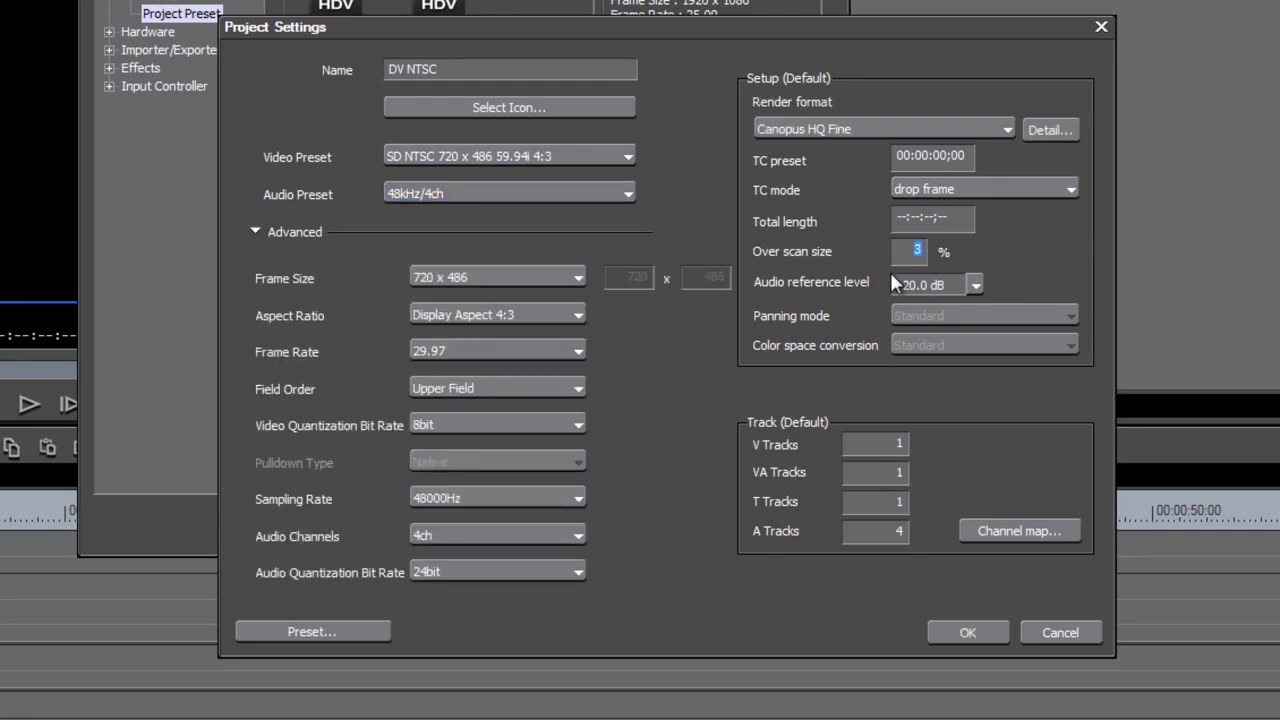
left_click(975, 285)
left_click(948, 299)
left_click(886, 445)
left_click(966, 632)
- Minimize EDIUS, relaunch EDIUS 6 from the desktop and start a new project to show the preset list
left_click(607, 529)
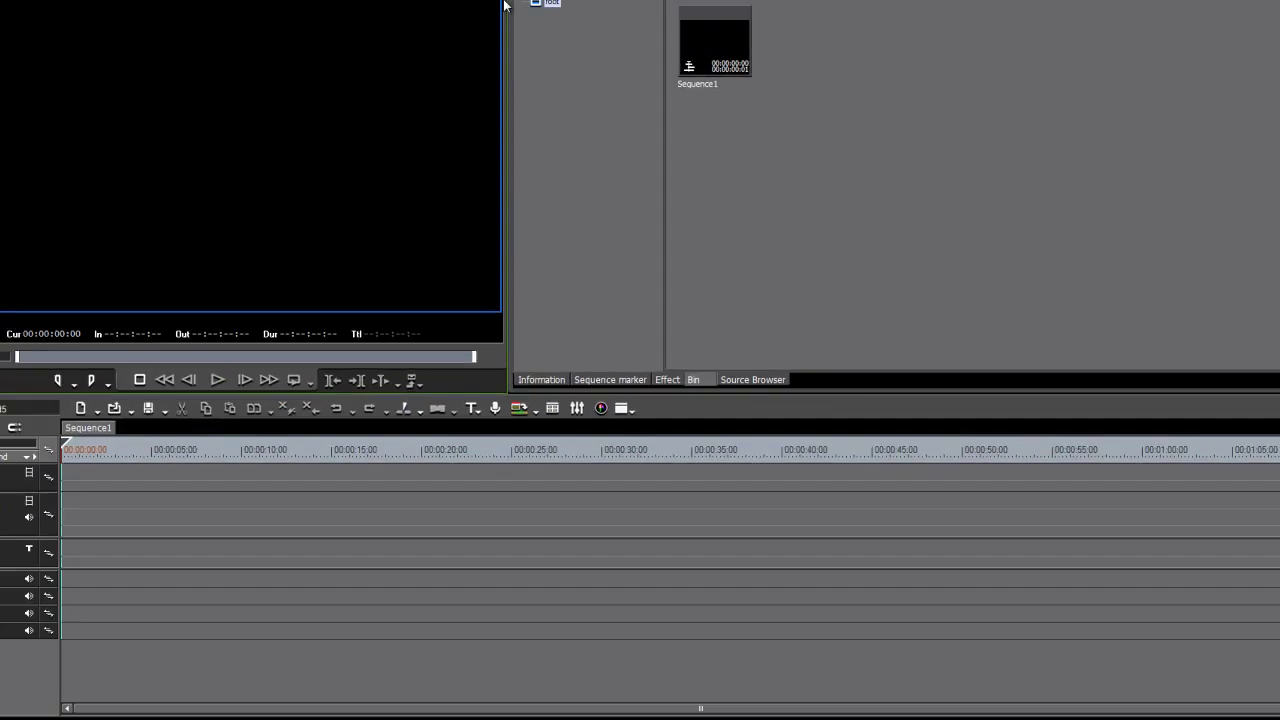
left_click(503, 12)
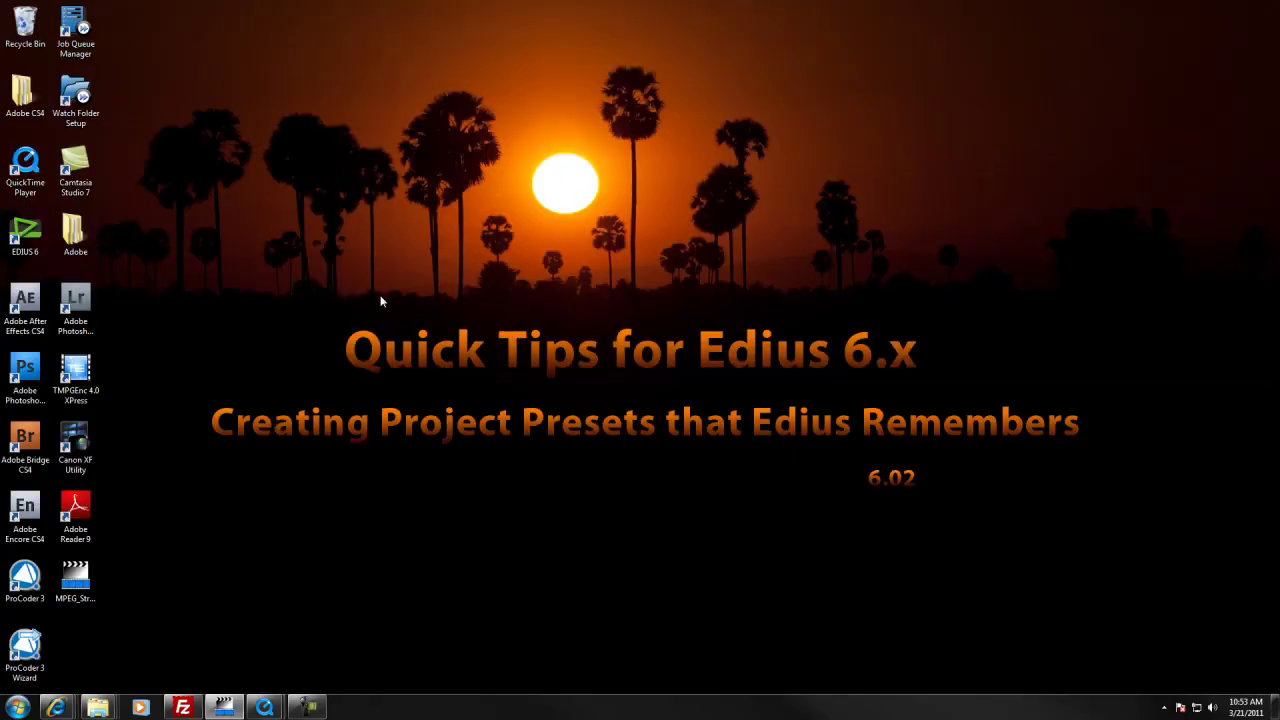
left_click(28, 234)
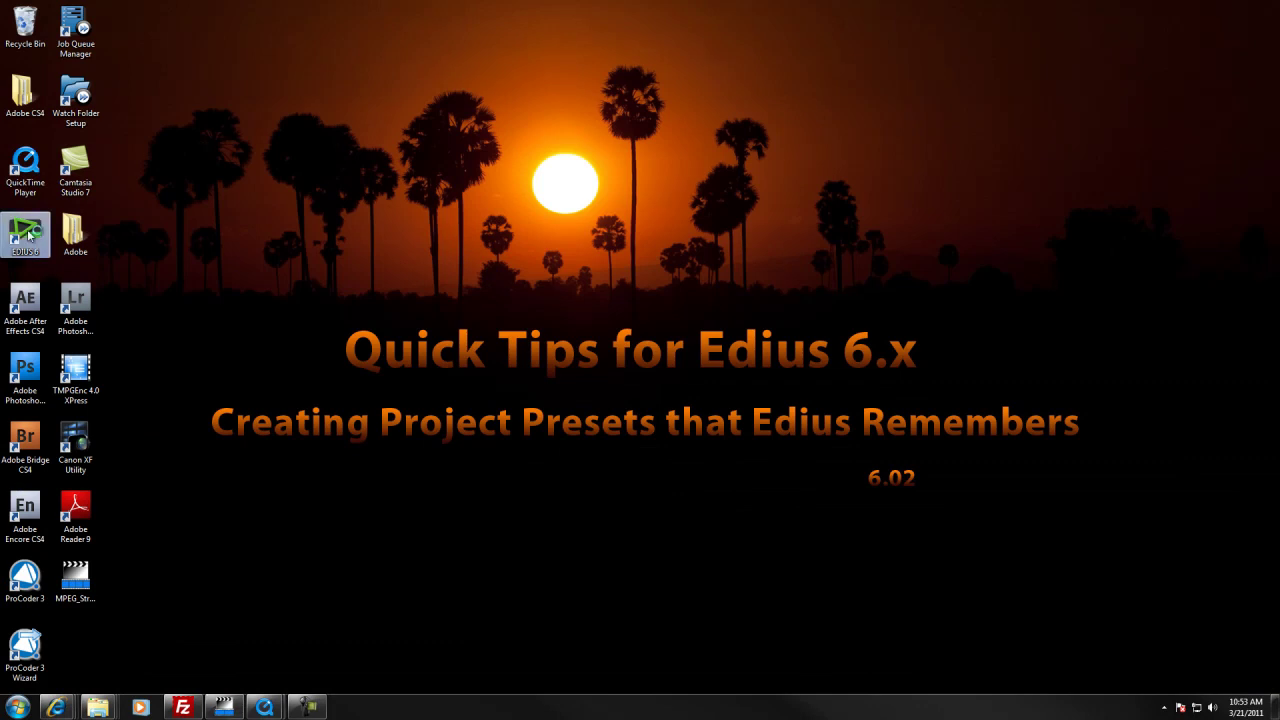
double_click(28, 234)
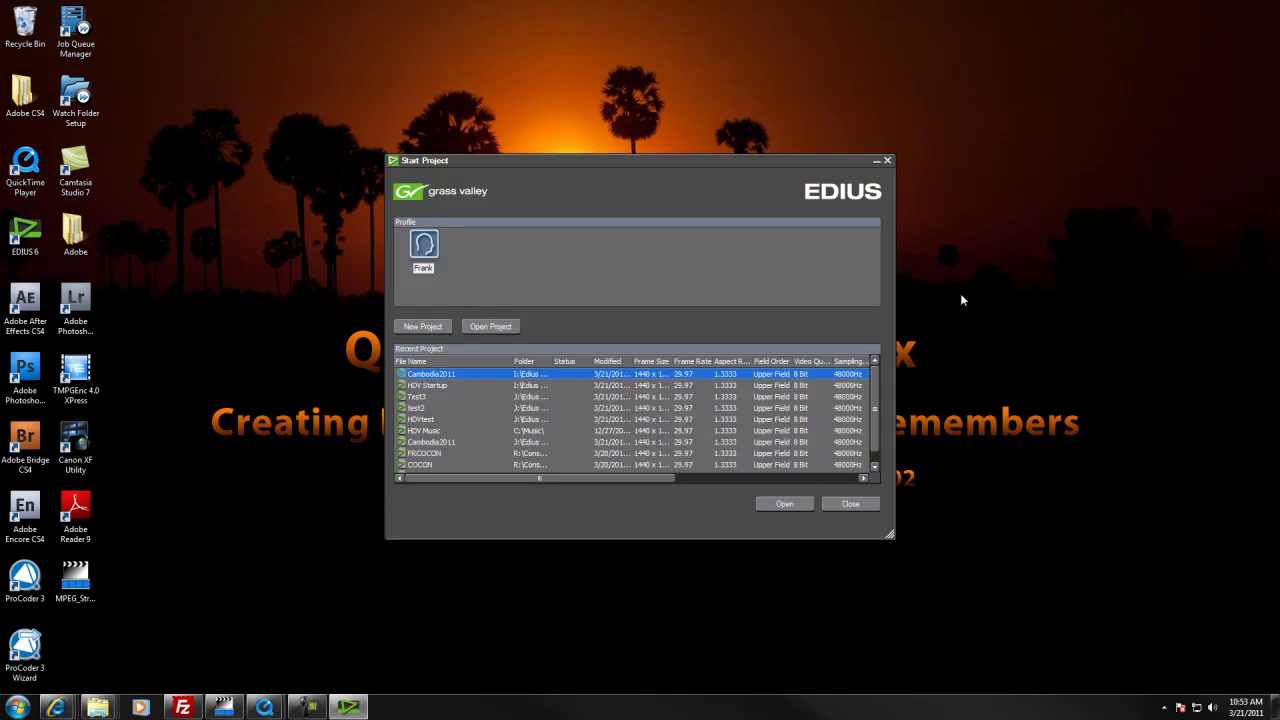
double_click(466, 368)
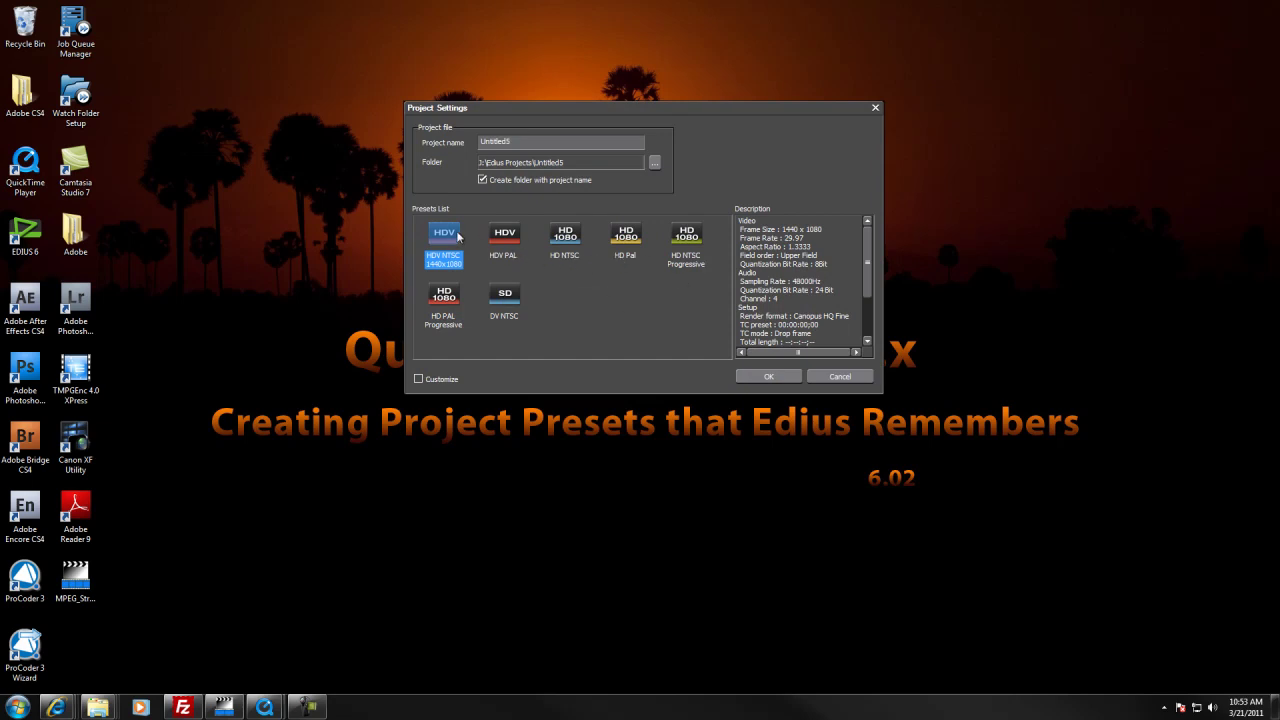
- Close the new-project Project Settings dialog without creating a project
key("Escape")
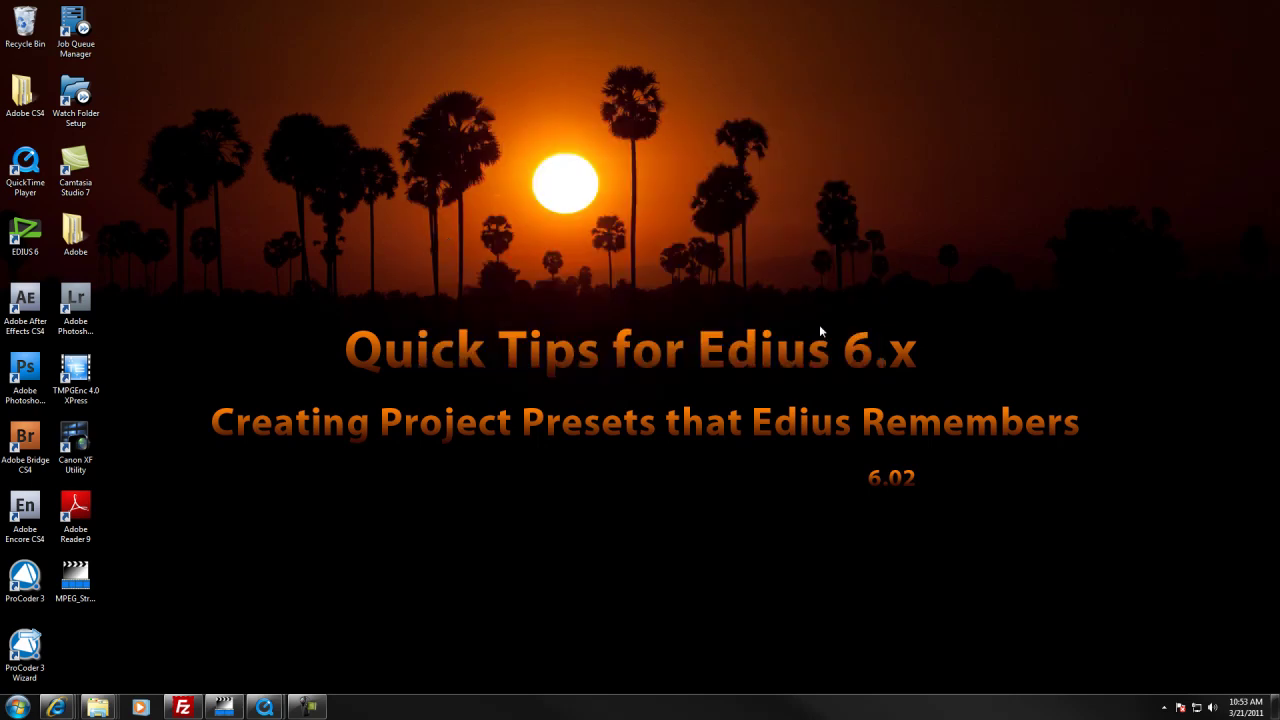